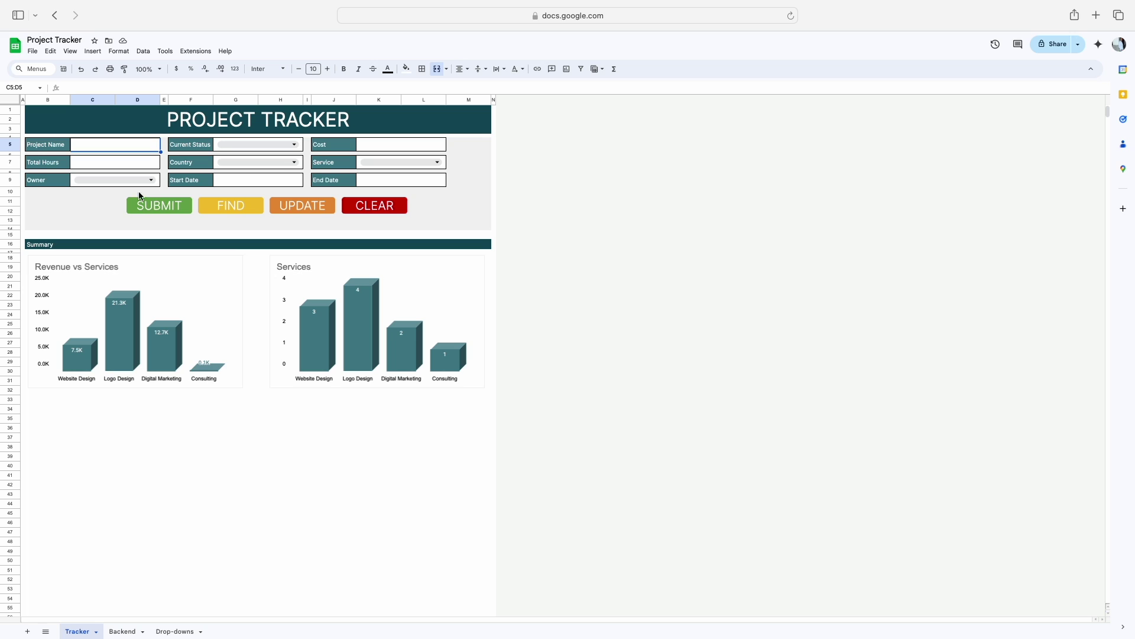
- Name the project Excel Dose, set status to Yet to start and cost to 123
{"action": "type", "text": "Excel Dose"}
{"action": "left_click", "coordinate": [226, 143]}
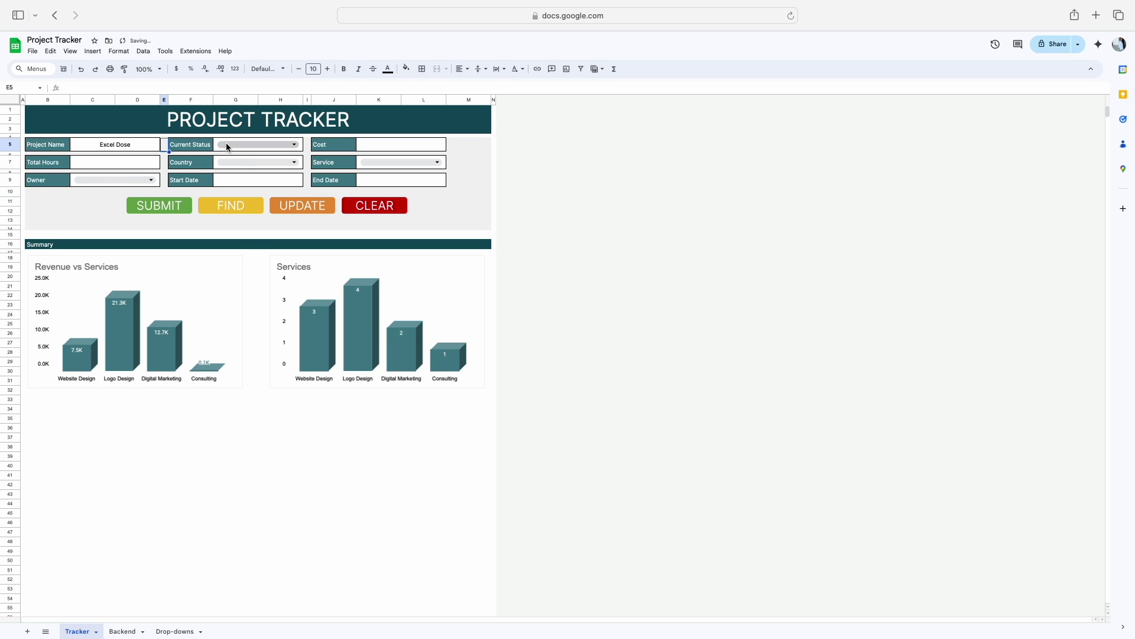
{"action": "left_click", "coordinate": [238, 174]}
{"action": "left_click", "coordinate": [370, 145]}
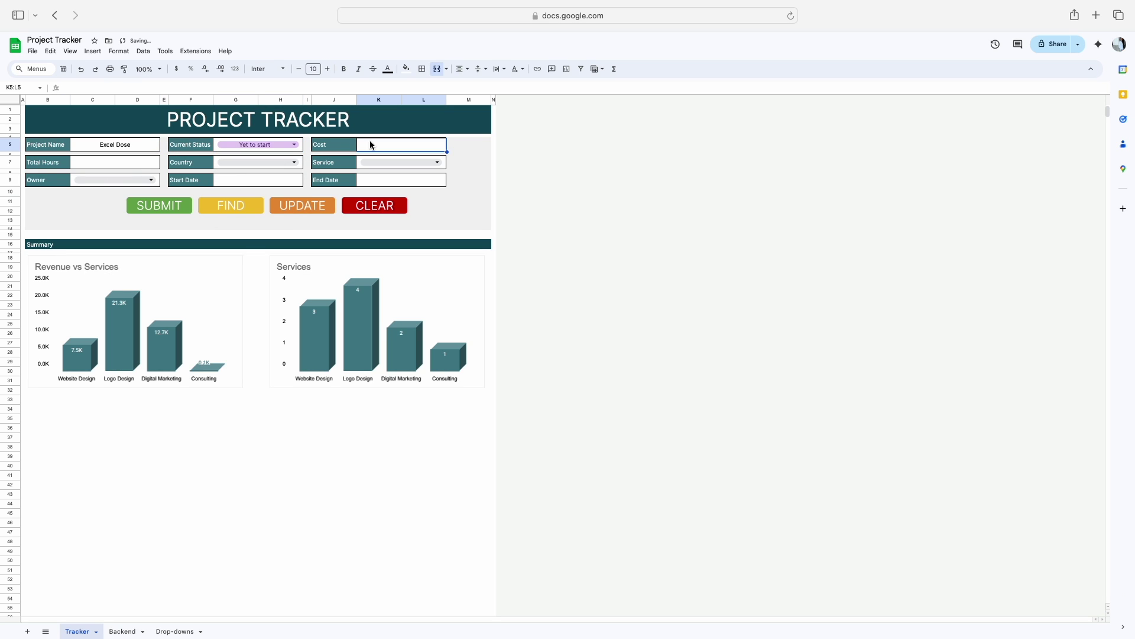
{"action": "type", "text": "123"}
- Enter 12 total hours, submit, and dismiss the 'All fields are mandatory' alert
{"action": "left_click", "coordinate": [126, 164]}
{"action": "type", "text": "12"}
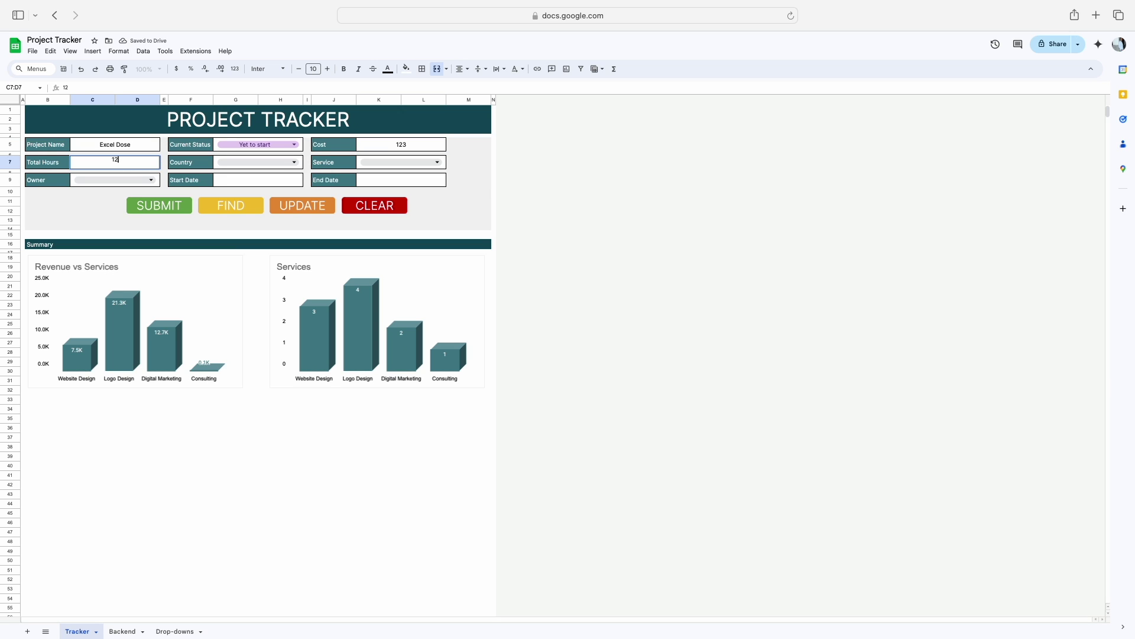
{"action": "left_click", "coordinate": [165, 193]}
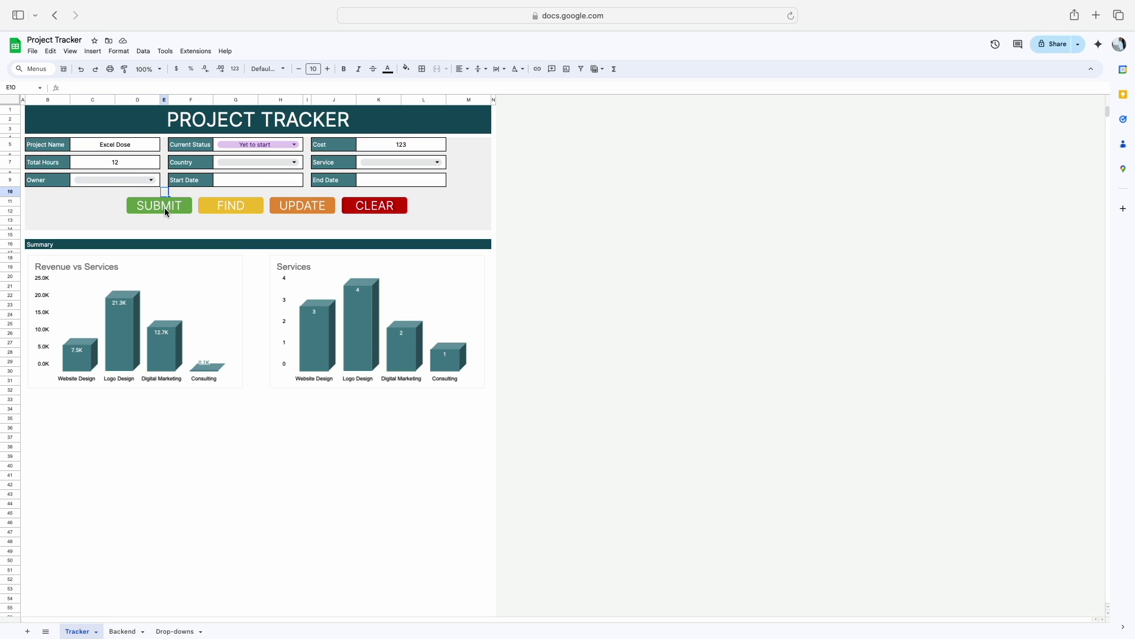
{"action": "left_click", "coordinate": [164, 207]}
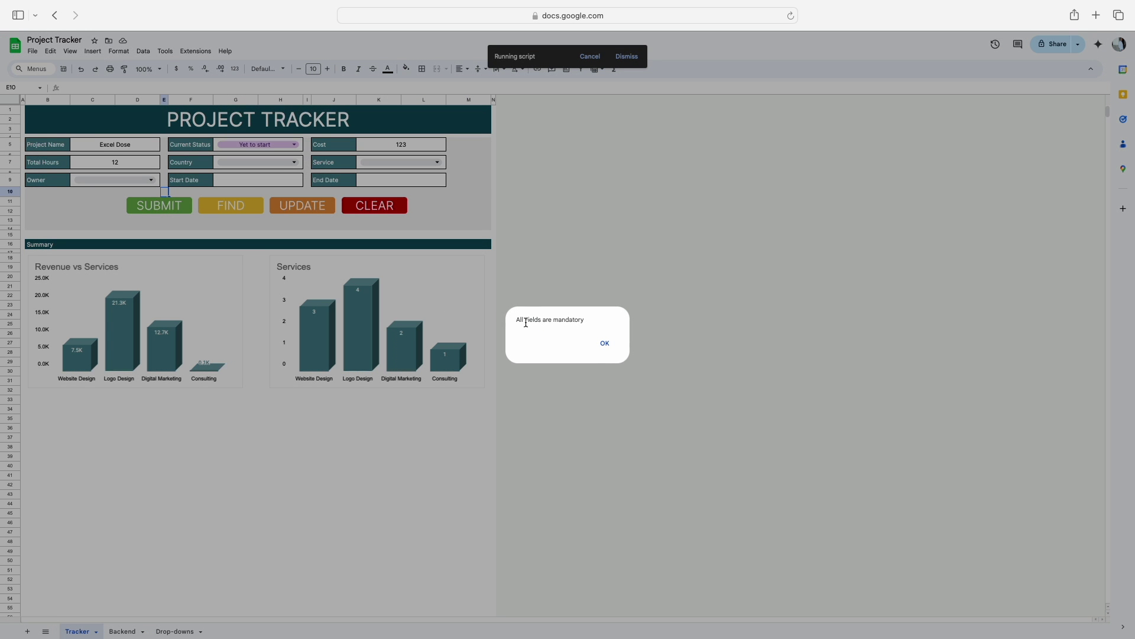
{"action": "left_click", "coordinate": [602, 343]}
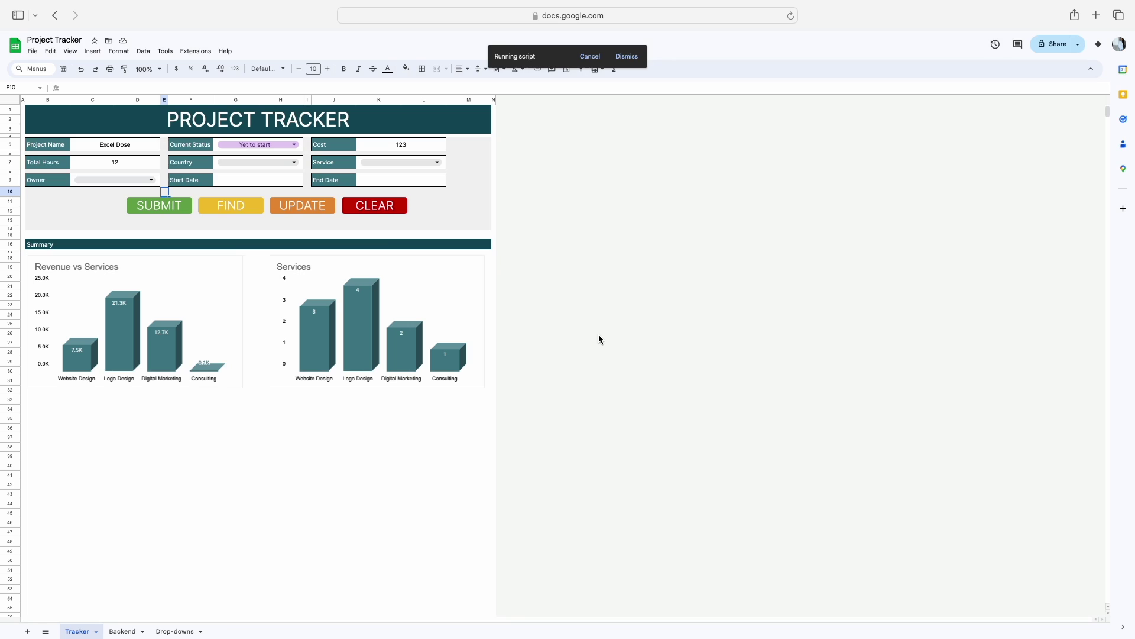
- Set Country to IN and Service to Digital Marketing, and choose the project owner
{"action": "left_click", "coordinate": [249, 166]}
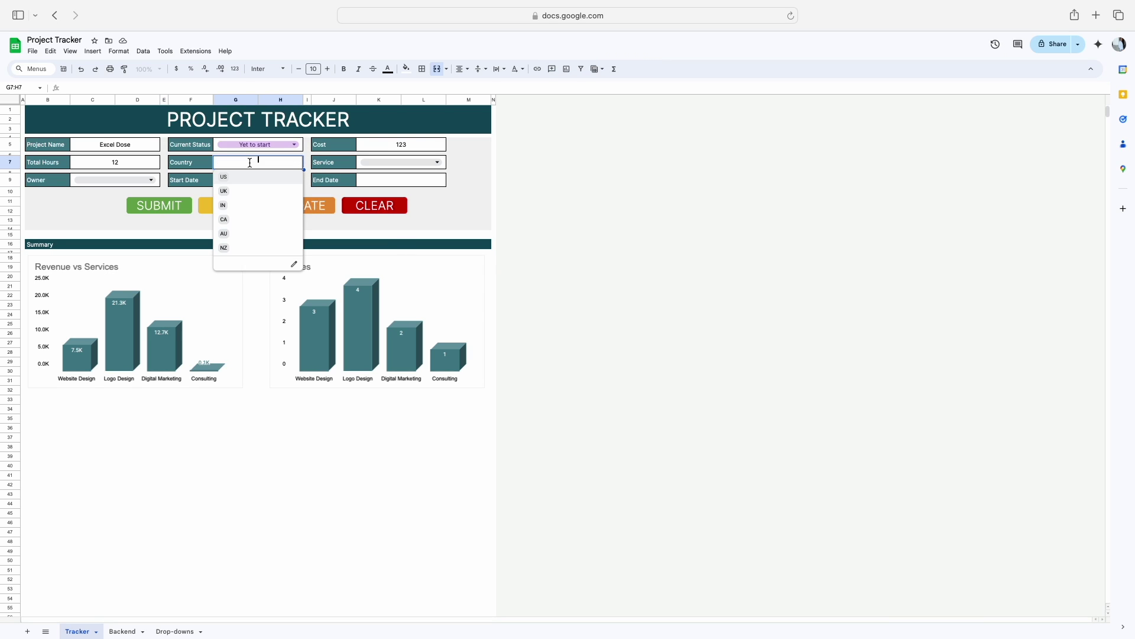
{"action": "left_click", "coordinate": [230, 207]}
{"action": "left_click", "coordinate": [373, 164]}
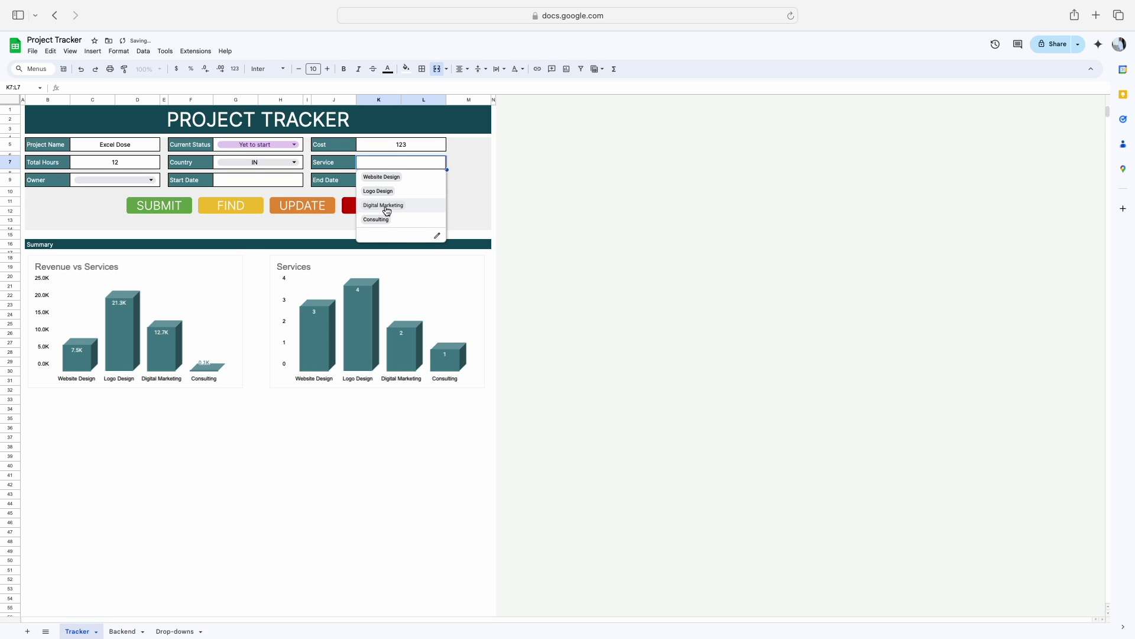
{"action": "left_click", "coordinate": [387, 211]}
{"action": "left_click", "coordinate": [99, 179]}
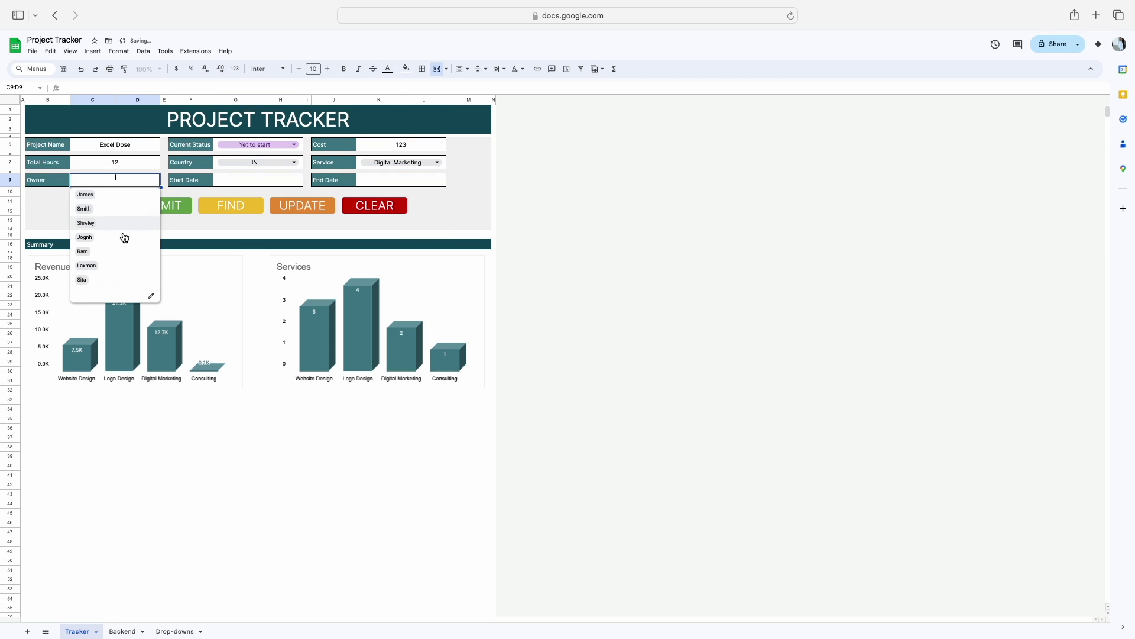
{"action": "left_click", "coordinate": [110, 256]}
- Set Start Date 26-Jan-2024 and End Date 22-Jan-2024, then submit the form
{"action": "left_click", "coordinate": [236, 177]}
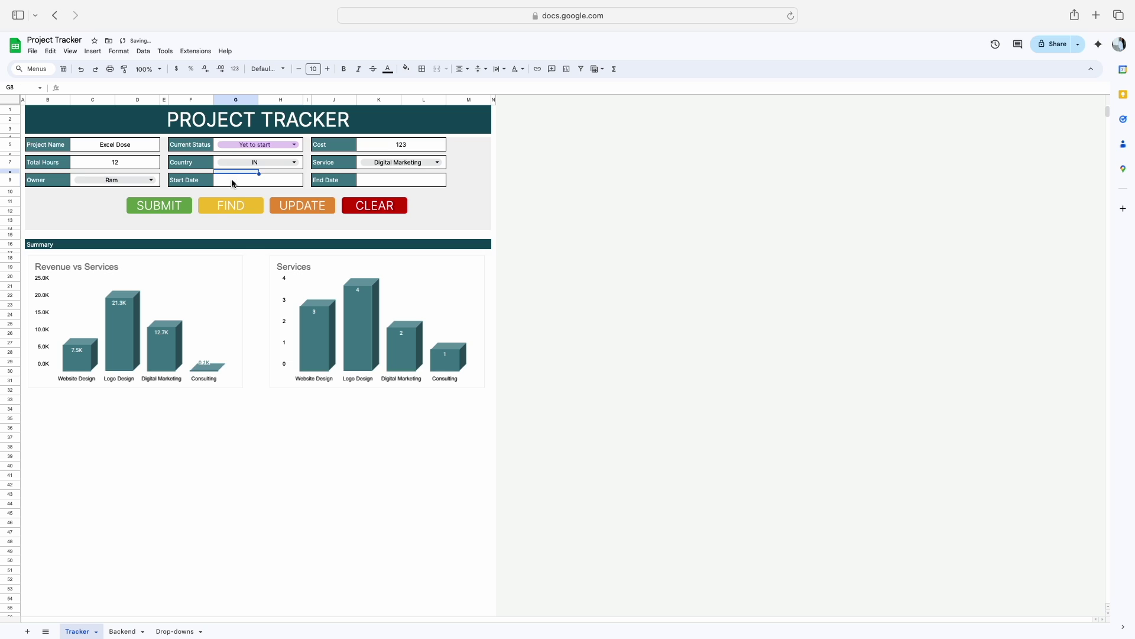
{"action": "double_click", "coordinate": [231, 179]}
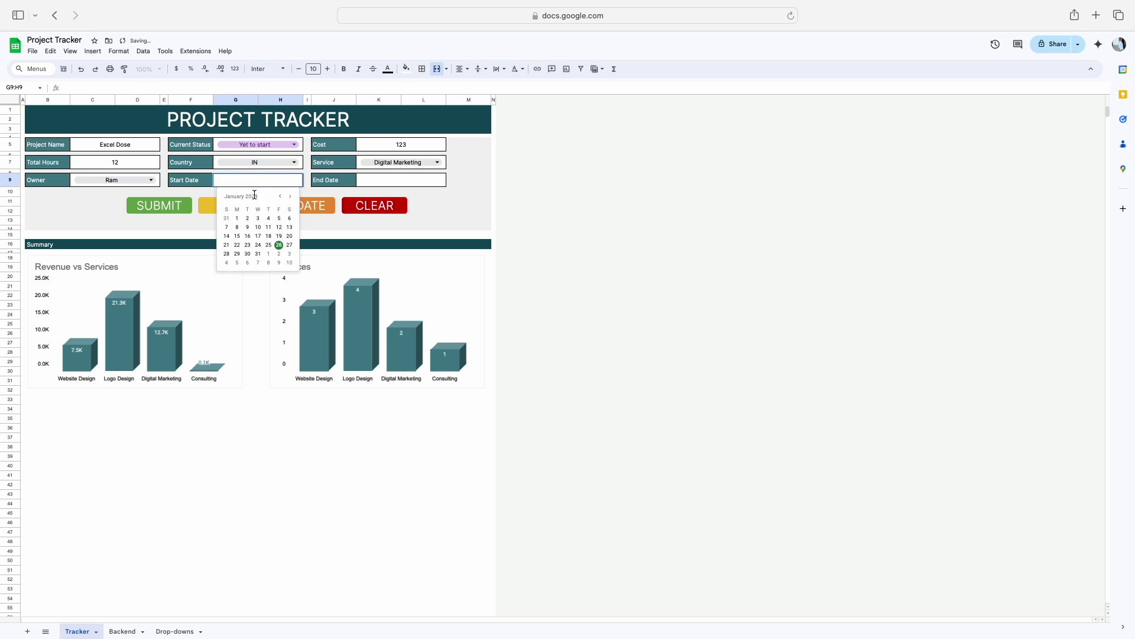
{"action": "left_click", "coordinate": [279, 245]}
{"action": "left_click", "coordinate": [408, 181]}
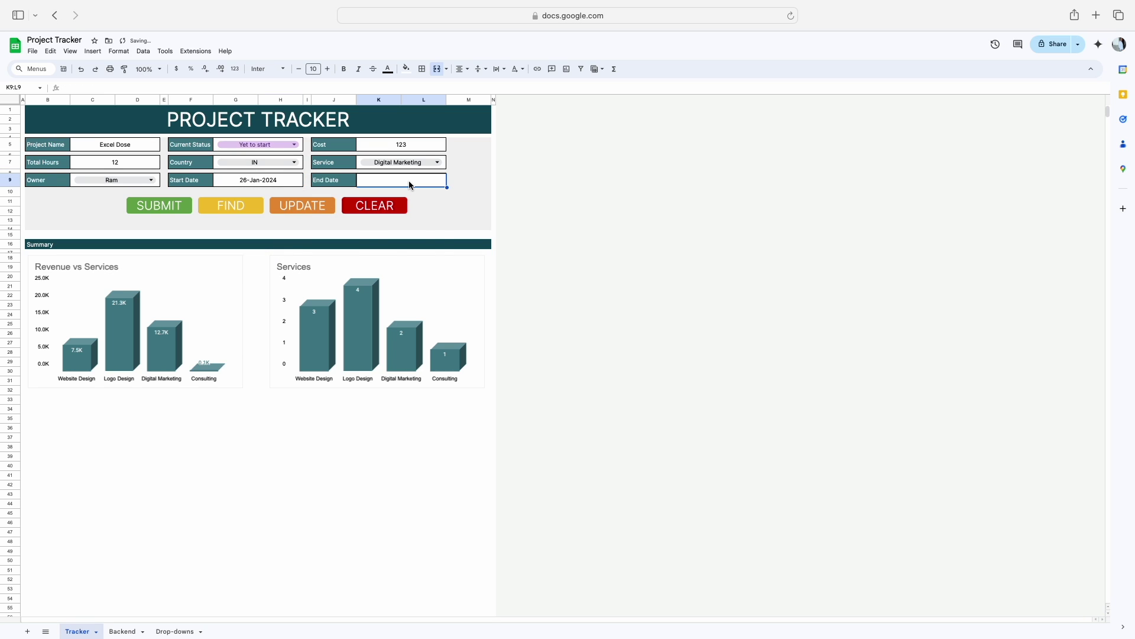
{"action": "double_click", "coordinate": [411, 184]}
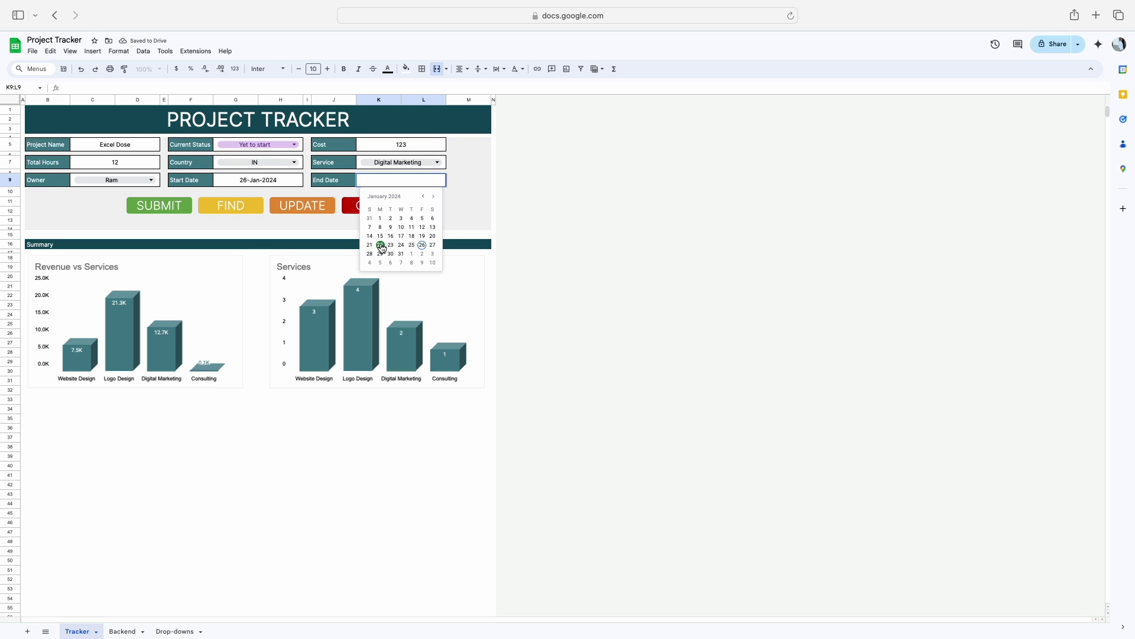
{"action": "left_click", "coordinate": [381, 246]}
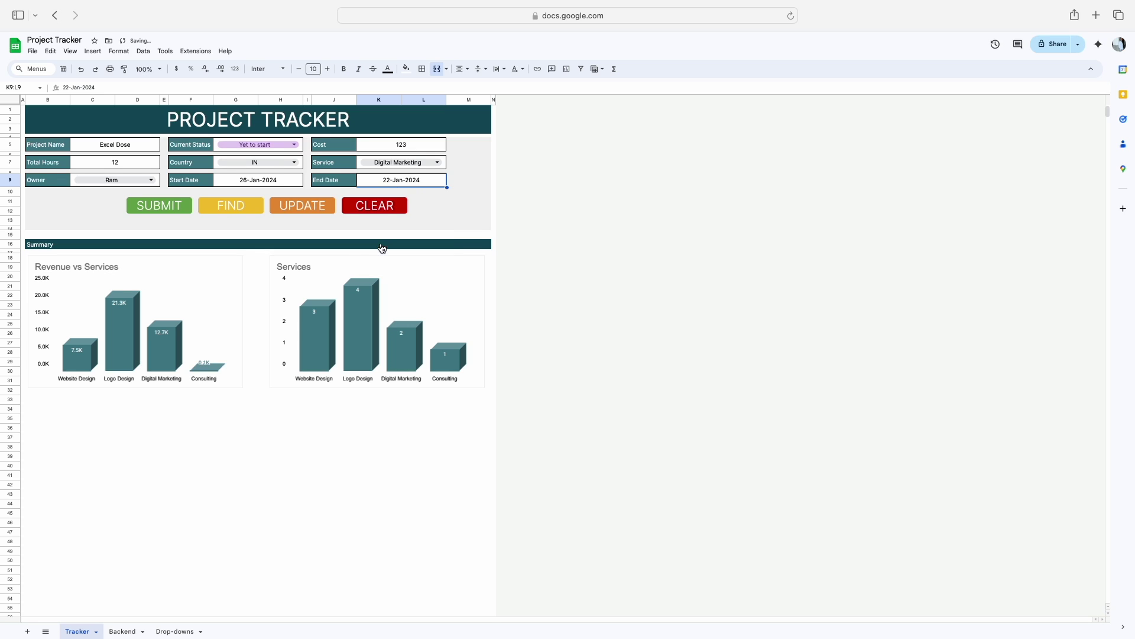
{"action": "left_click", "coordinate": [153, 207]}
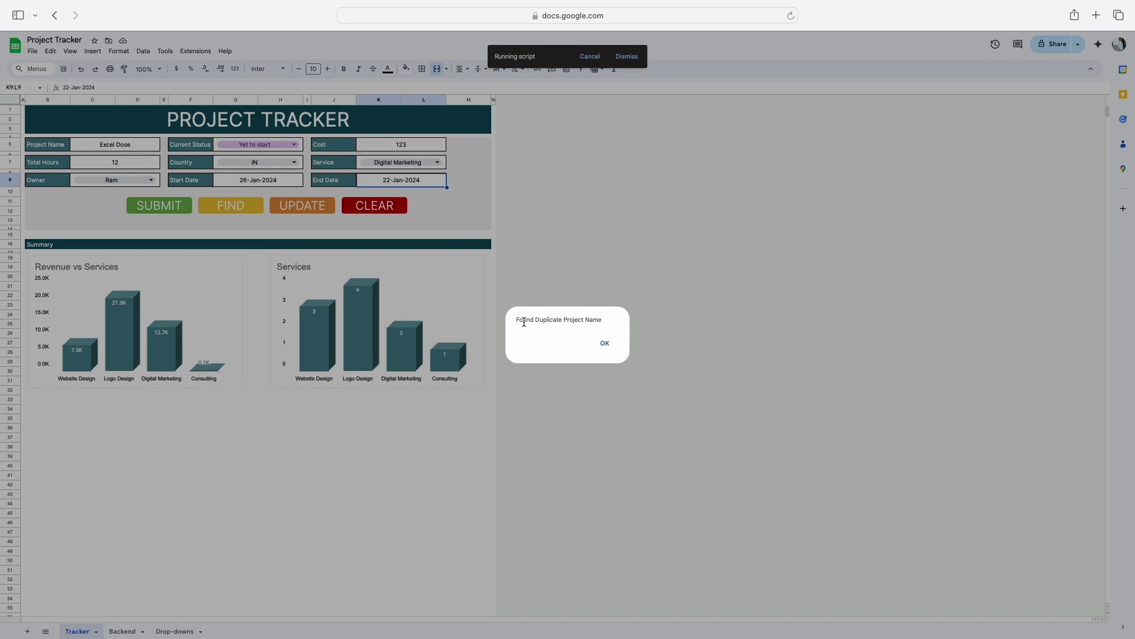
{"action": "left_click", "coordinate": [605, 344]}
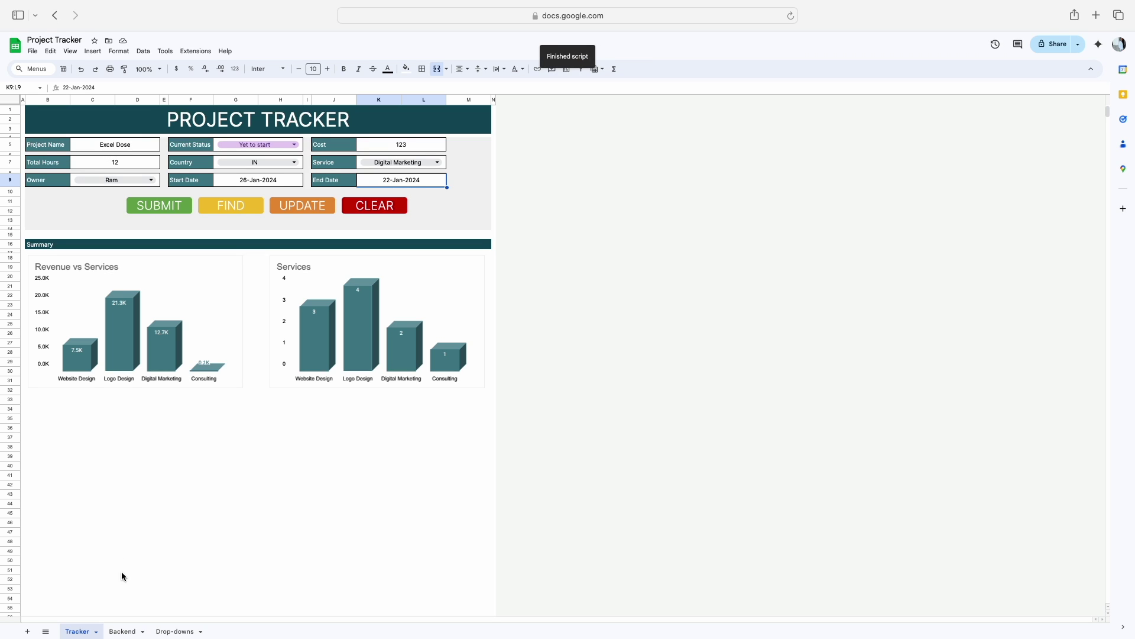
{"action": "left_click", "coordinate": [122, 631]}
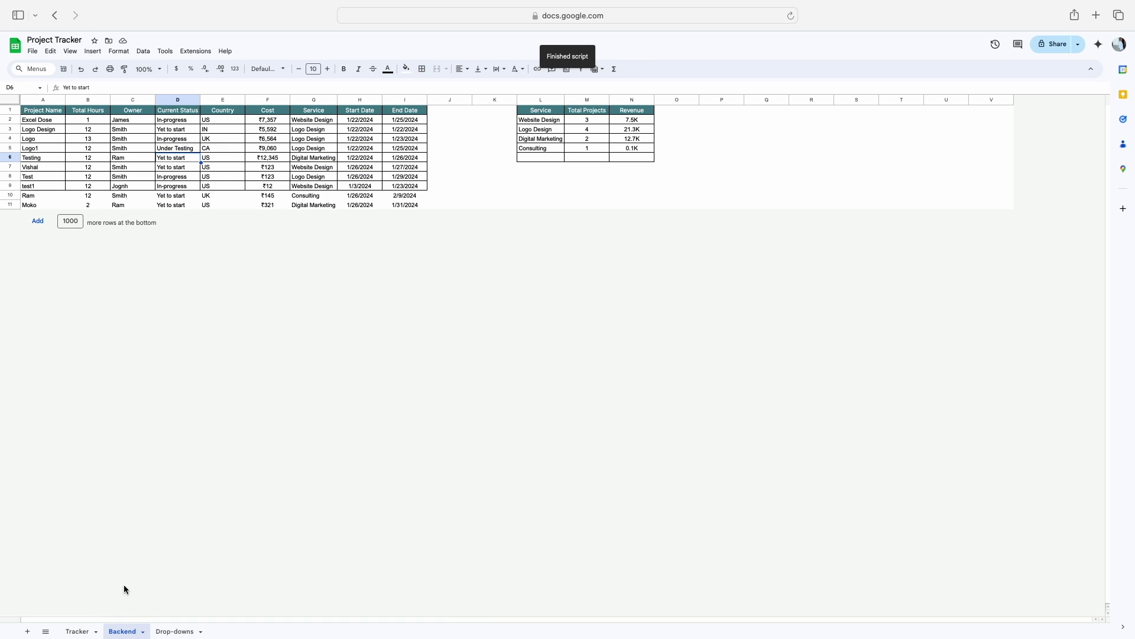
{"action": "left_click", "coordinate": [45, 122]}
{"action": "left_click", "coordinate": [78, 631]}
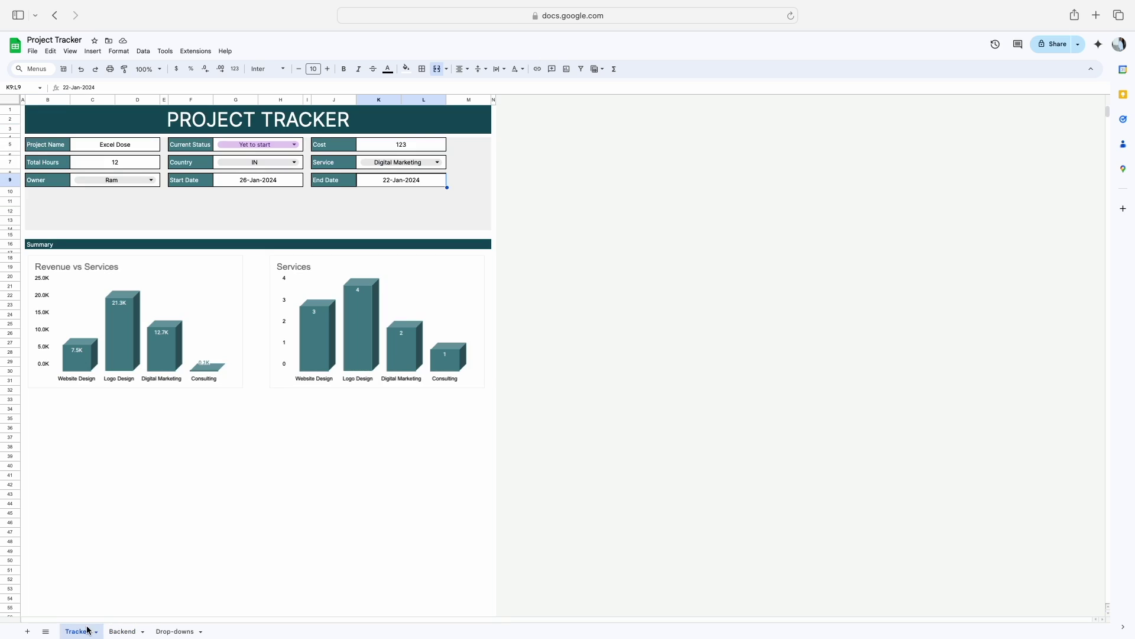
- Rename the project to Test4 and submit, dismissing the incorrect end-date alert
{"action": "left_click", "coordinate": [124, 150]}
{"action": "type", "text": "Test"}
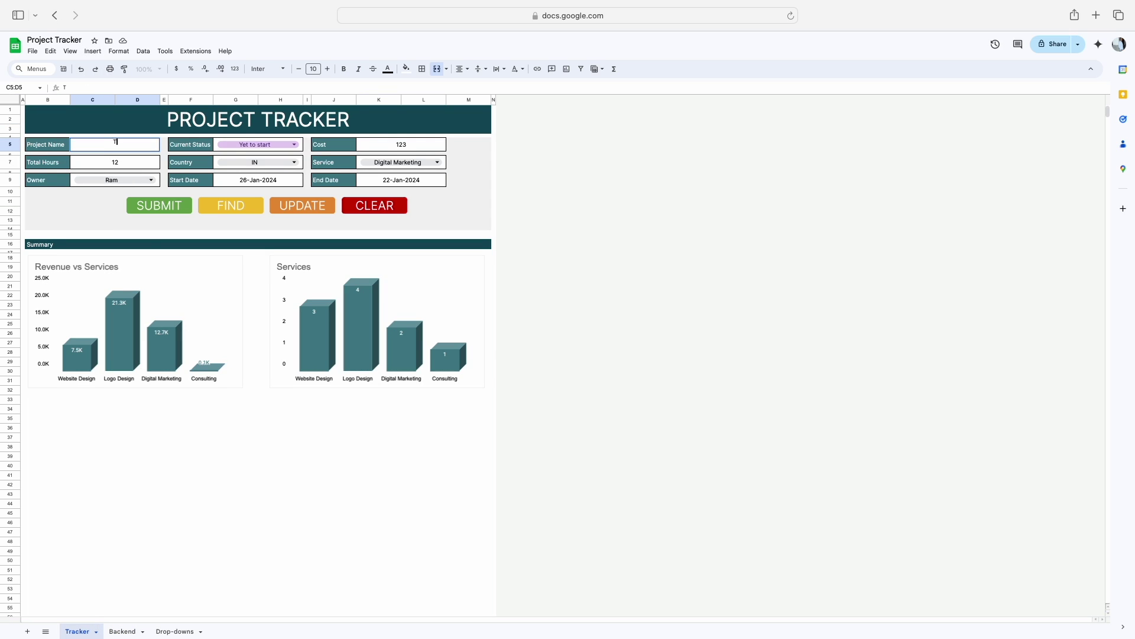
{"action": "type", "text": "4"}
{"action": "left_click", "coordinate": [105, 195]}
{"action": "left_click", "coordinate": [155, 204]}
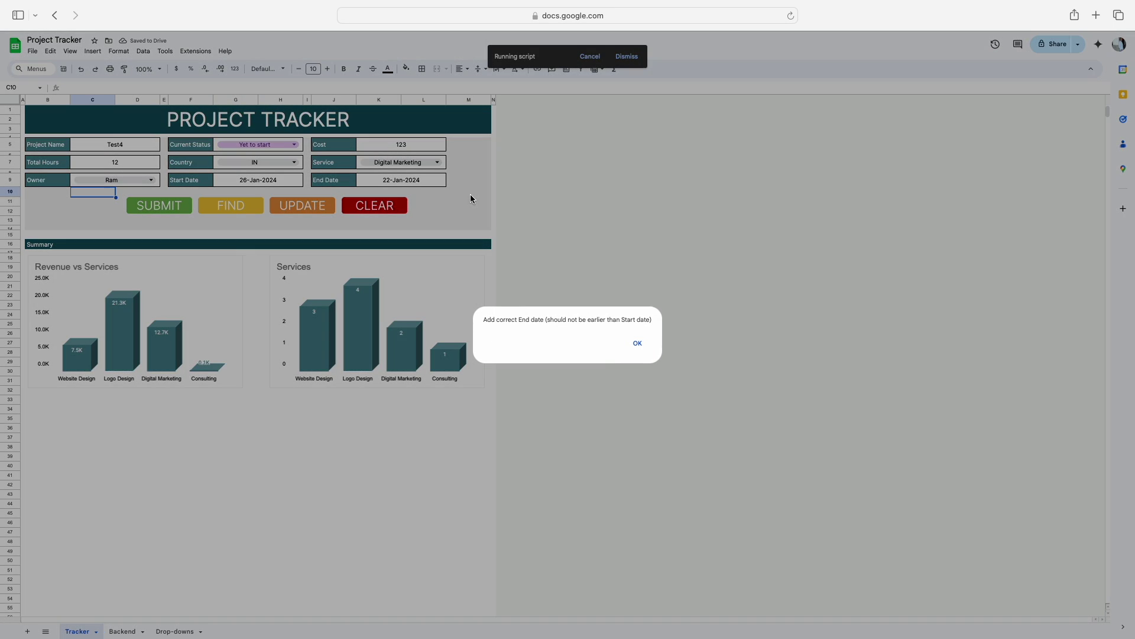
{"action": "left_click", "coordinate": [637, 343]}
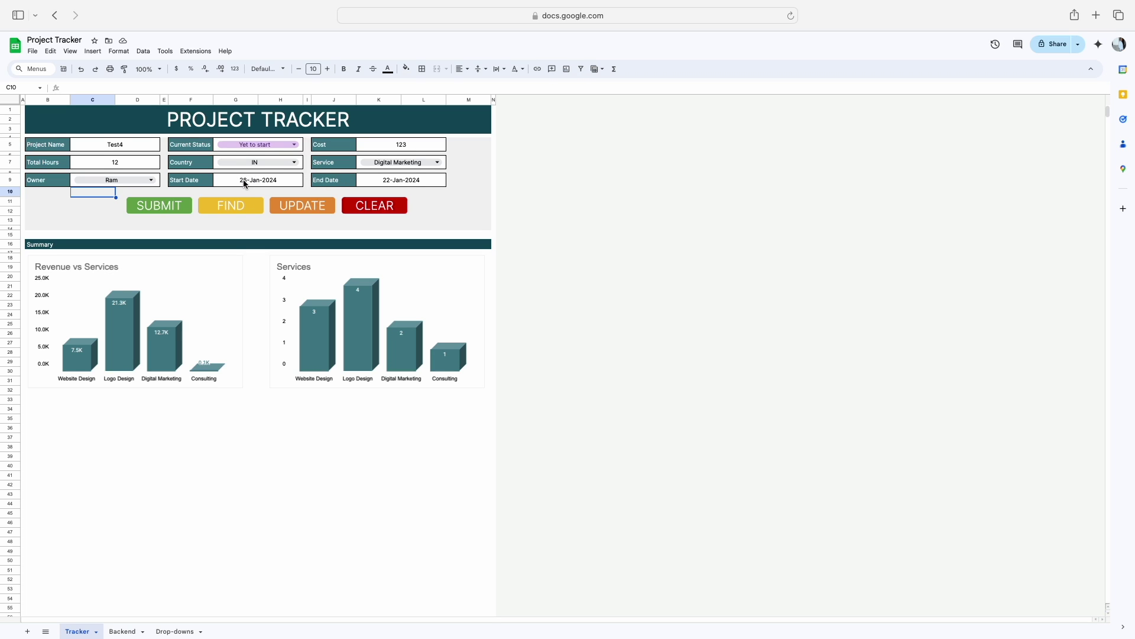
- Change the End Date to 30-Jan-2024 and resubmit the record
{"action": "double_click", "coordinate": [379, 180]}
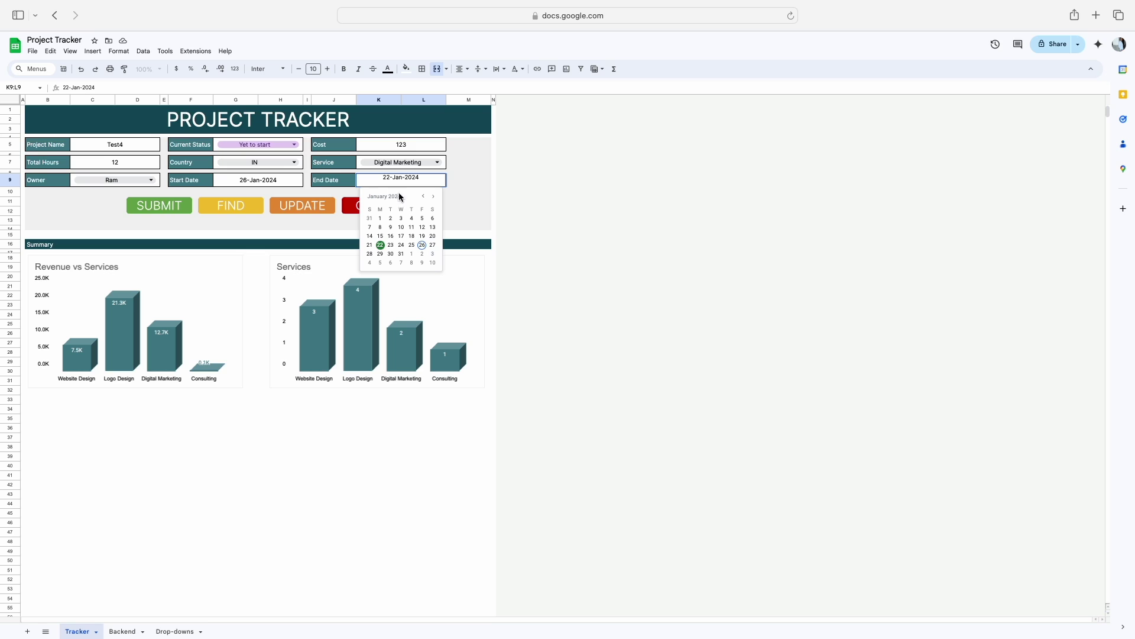
{"action": "left_click", "coordinate": [391, 254]}
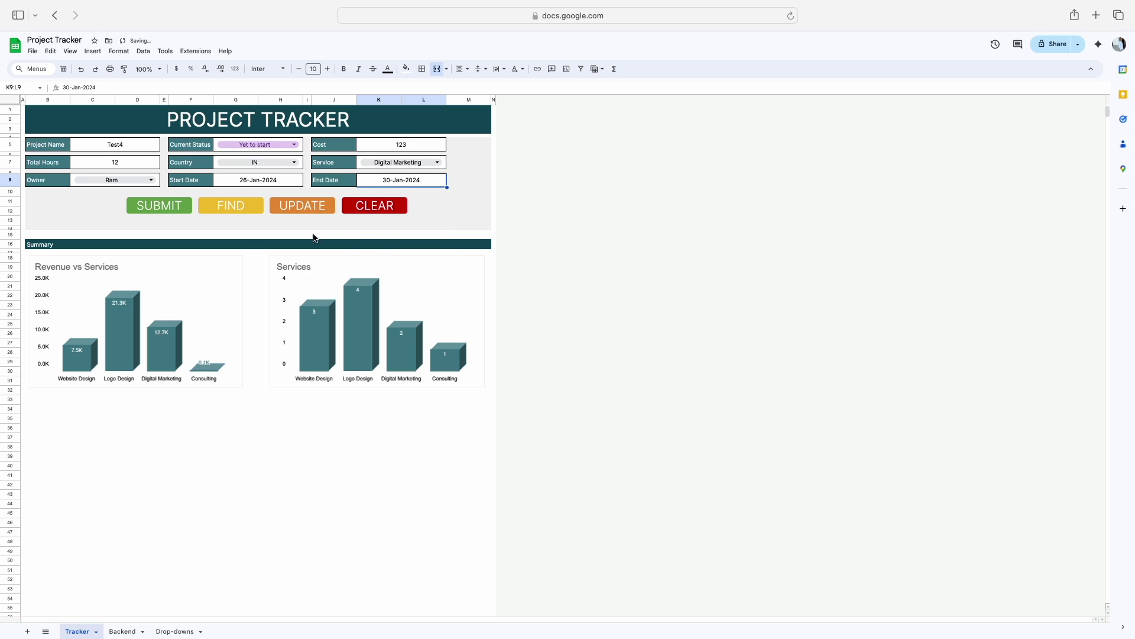
{"action": "left_click", "coordinate": [157, 217]}
{"action": "left_click", "coordinate": [157, 208]}
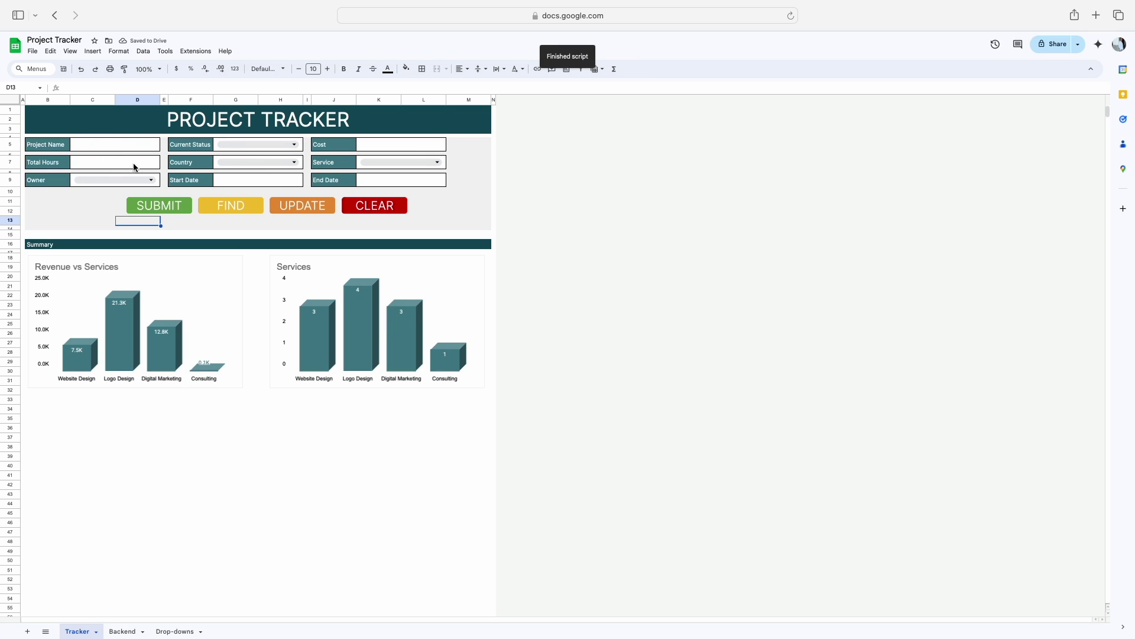
- Check the Backend sheet for the stored Test4 record, then return to the Tracker form
{"action": "left_click", "coordinate": [117, 631]}
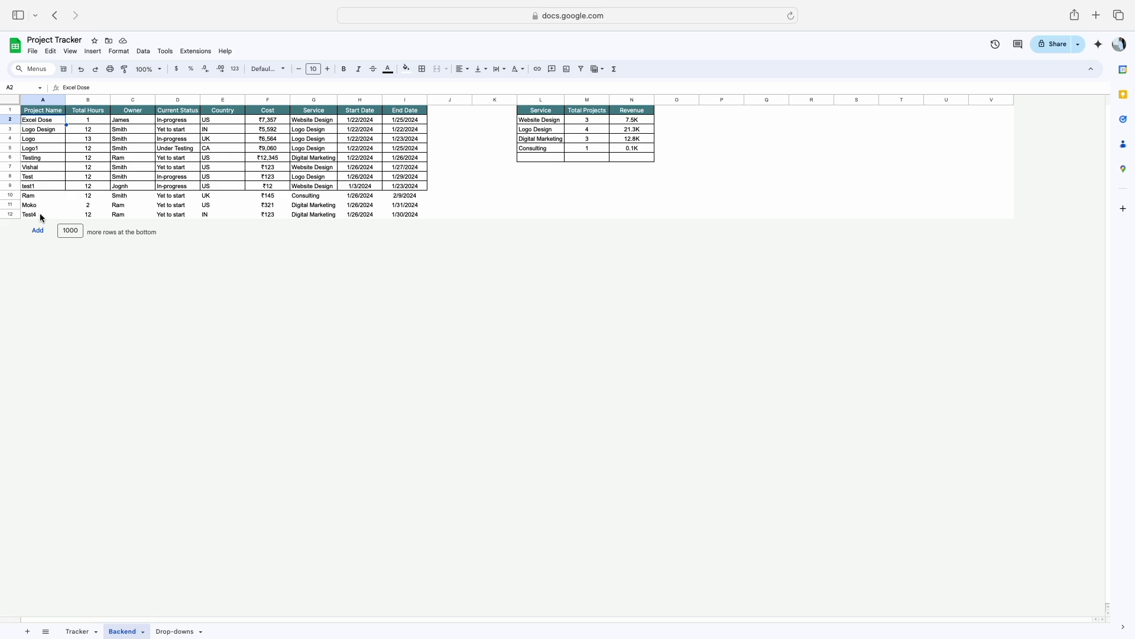
{"action": "key", "text": "alt+Up"}
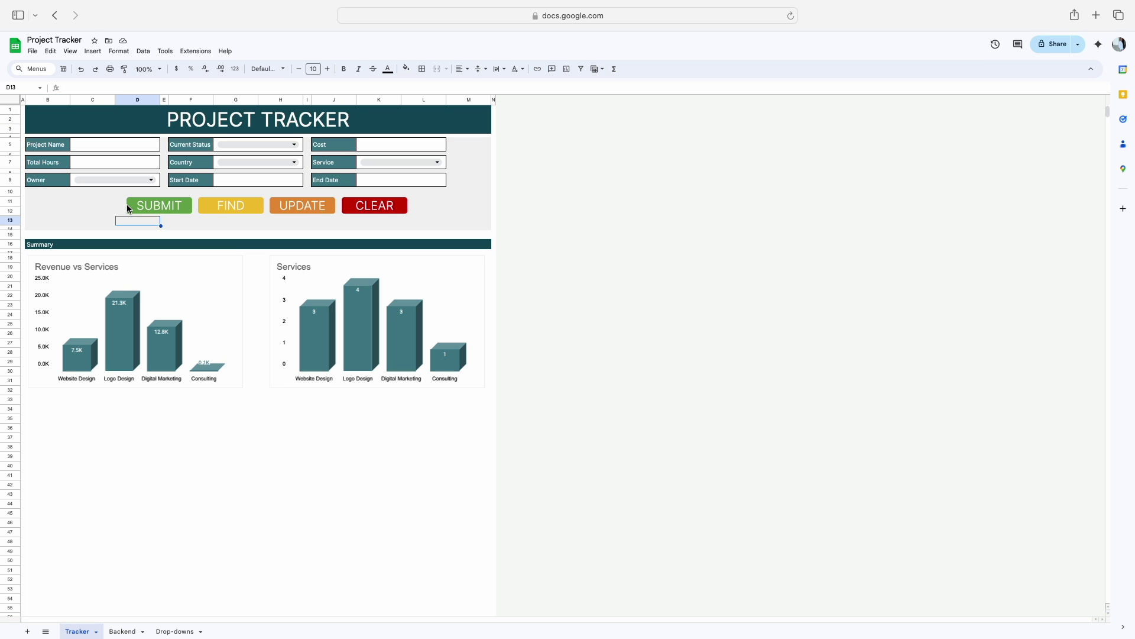
{"action": "left_click", "coordinate": [128, 205]}
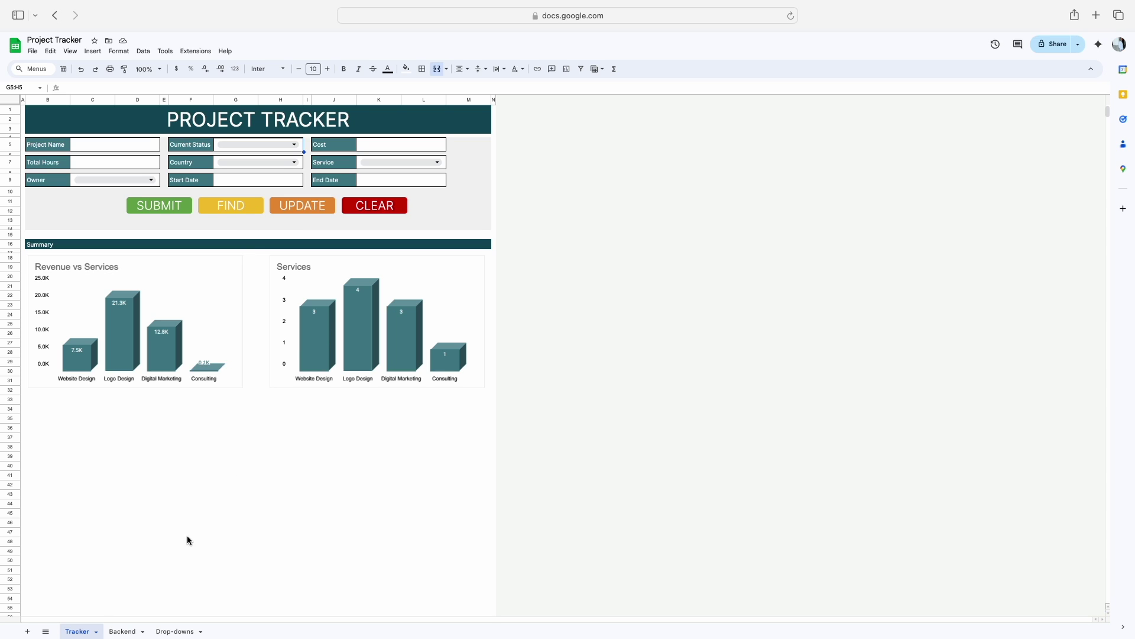
{"action": "left_click", "coordinate": [124, 631]}
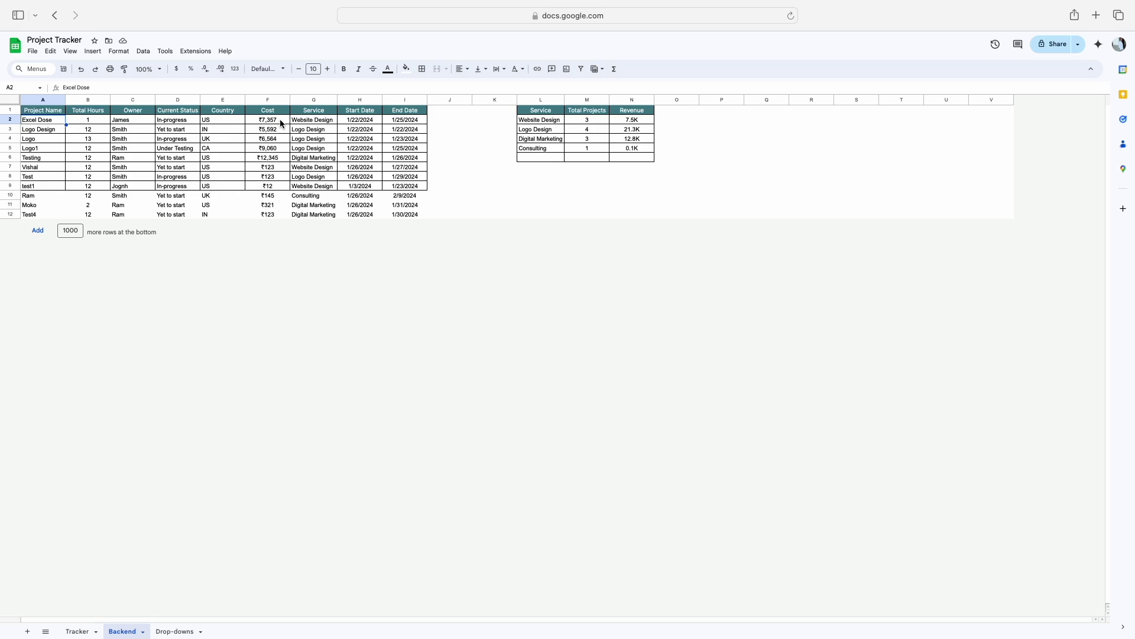
{"action": "left_click", "coordinate": [71, 632]}
- Look up 'Excel dose' with FIND to load its saved record into the form
{"action": "left_click", "coordinate": [227, 206]}
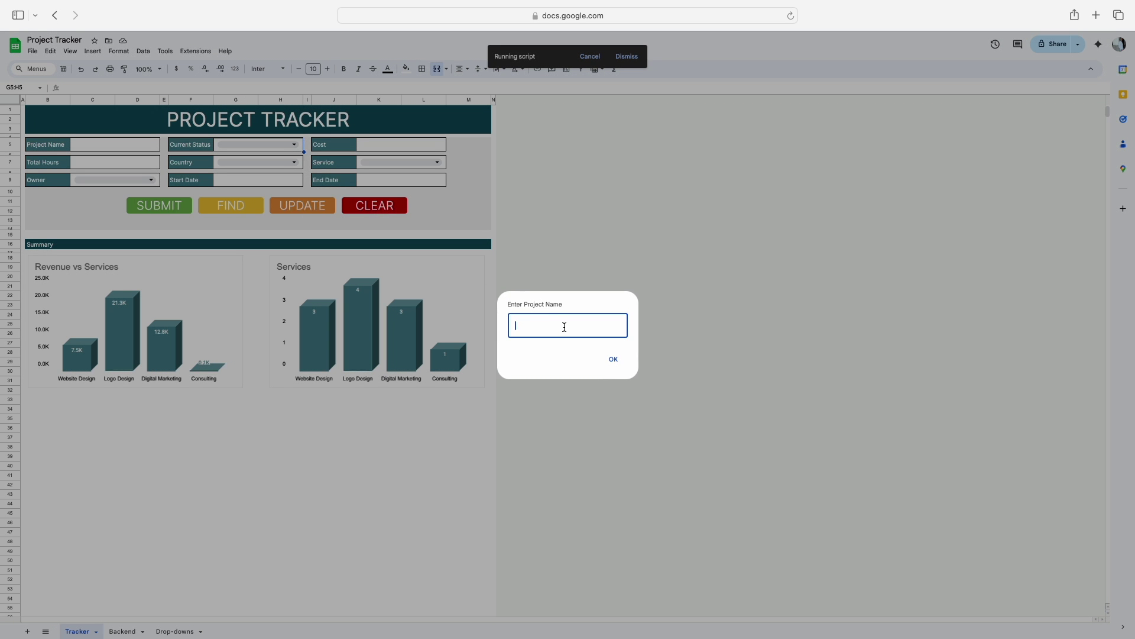
{"action": "type", "text": "Excel dose"}
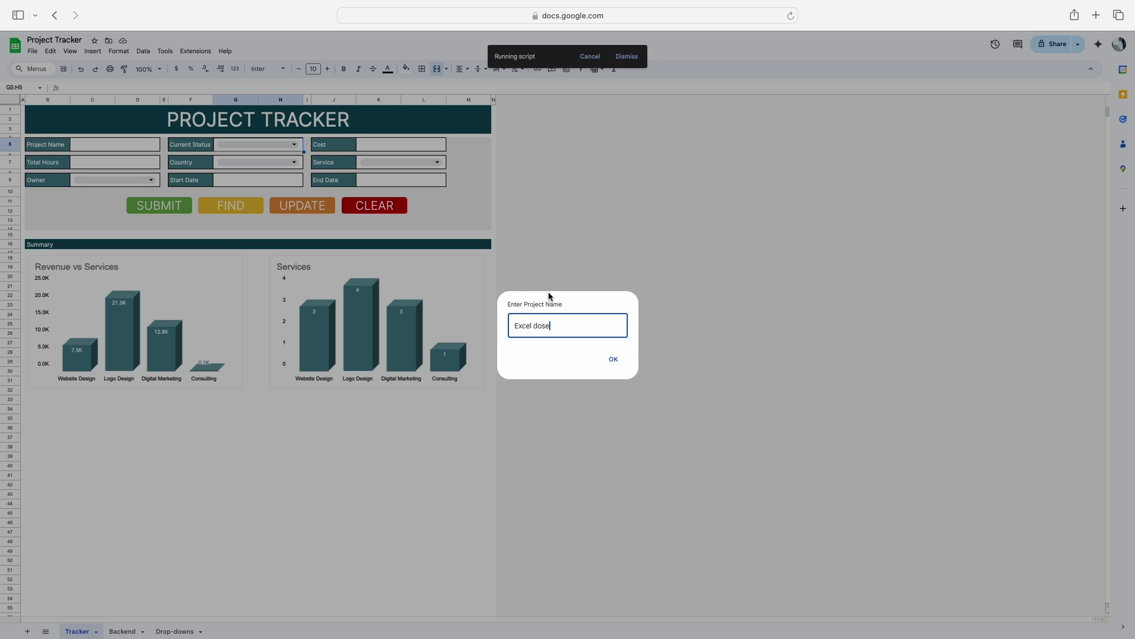
{"action": "left_click", "coordinate": [614, 360]}
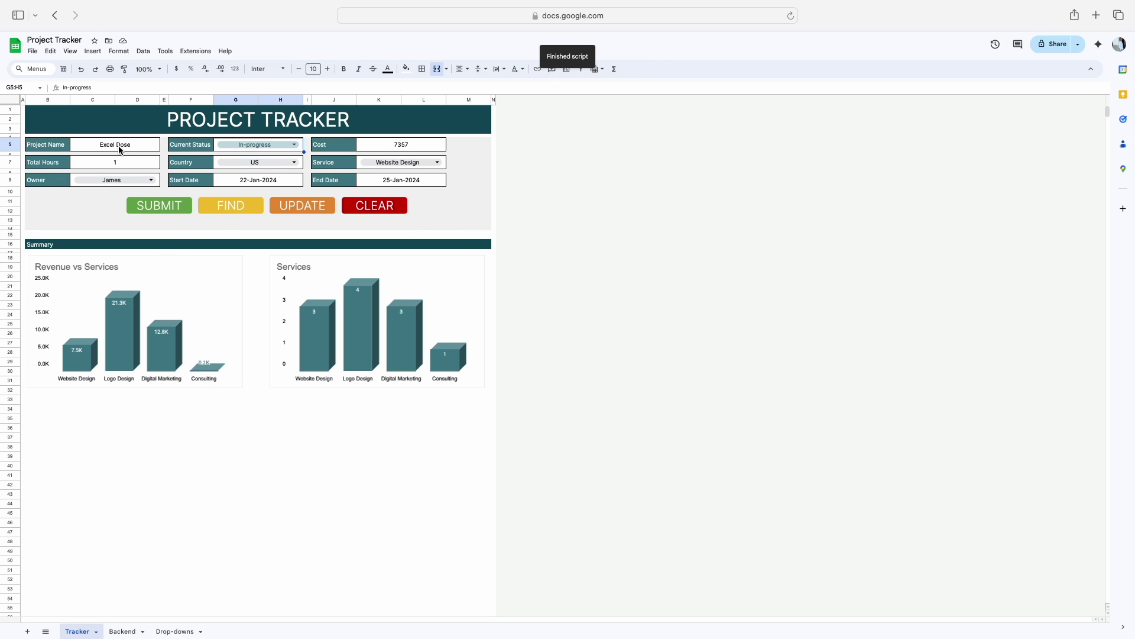
{"action": "left_click", "coordinate": [274, 147]}
- Change Excel Dose's Current Status to Completed and save it with UPDATE
{"action": "left_click", "coordinate": [165, 137]}
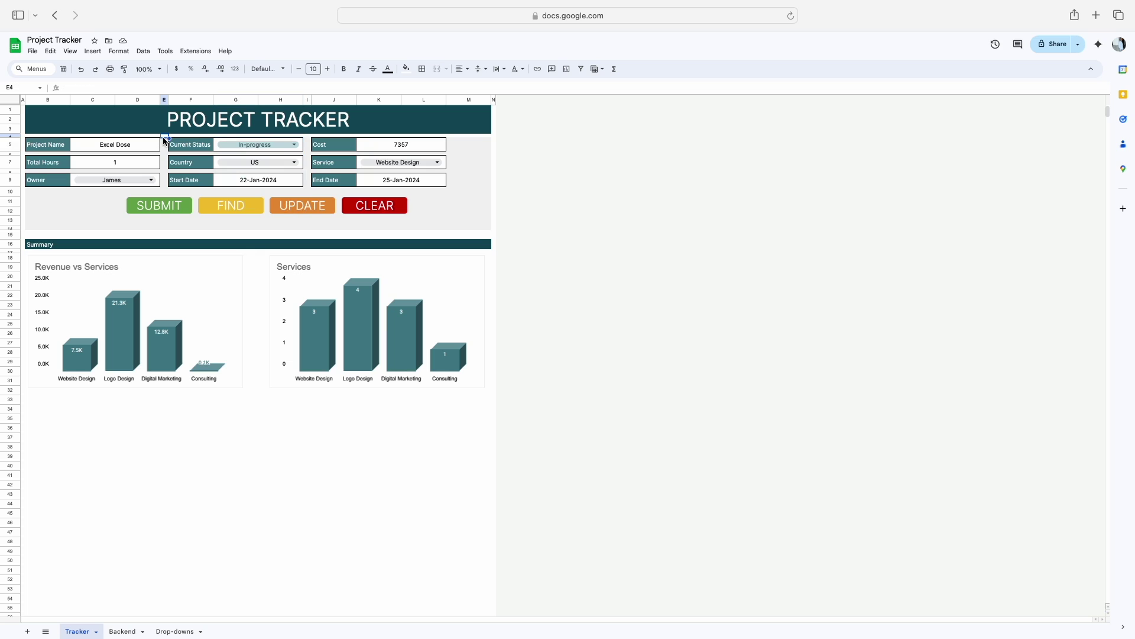
{"action": "left_click", "coordinate": [257, 146]}
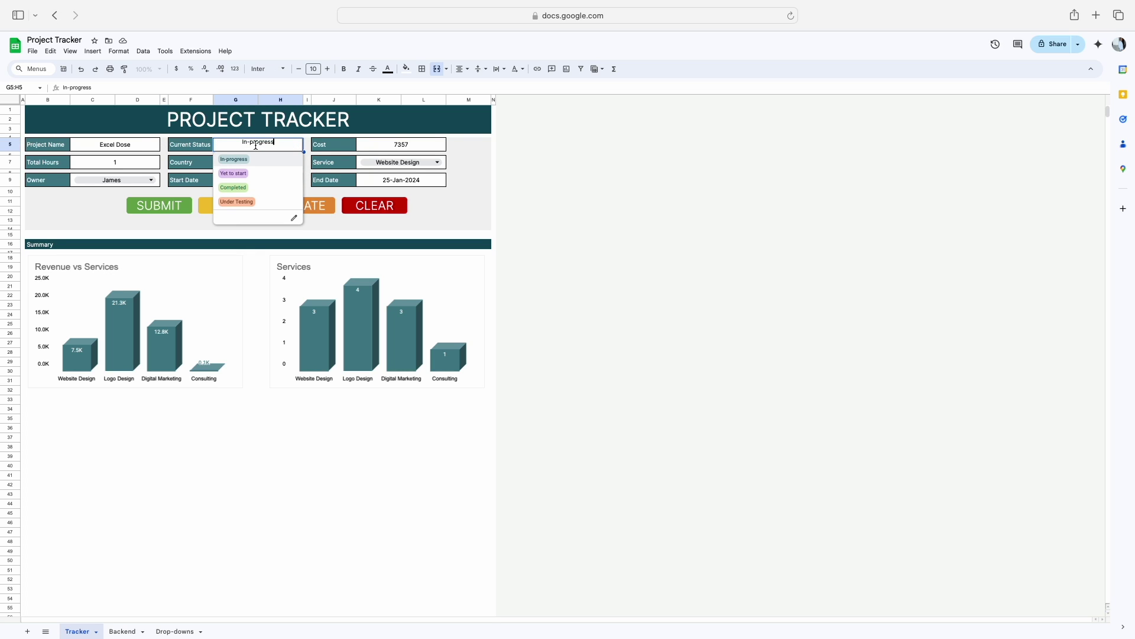
{"action": "left_click", "coordinate": [234, 188]}
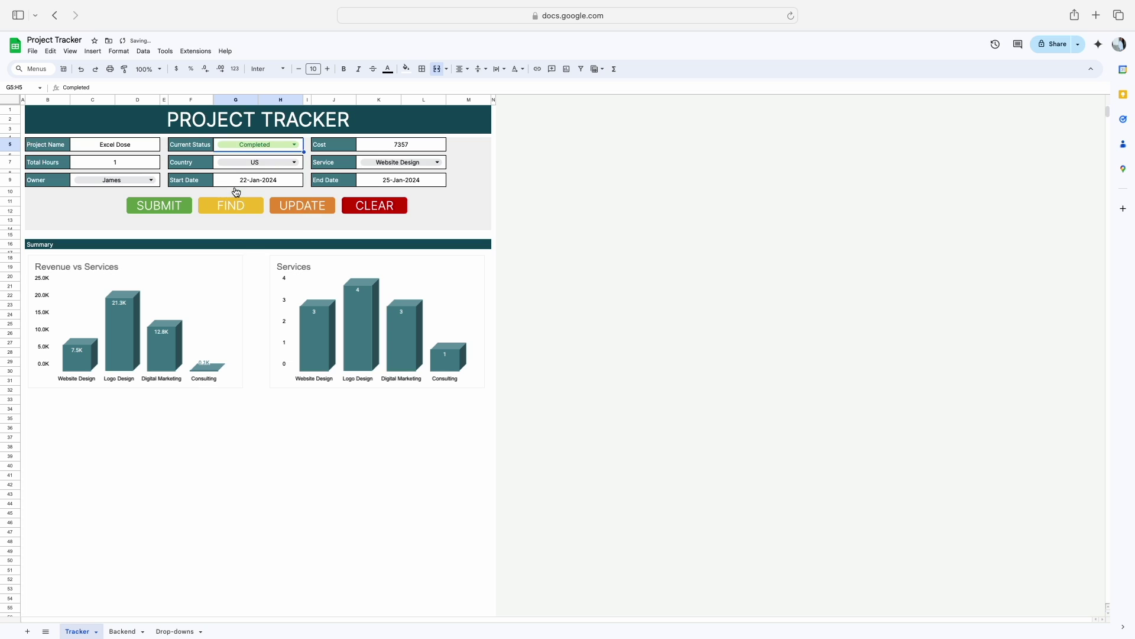
{"action": "left_click", "coordinate": [305, 208]}
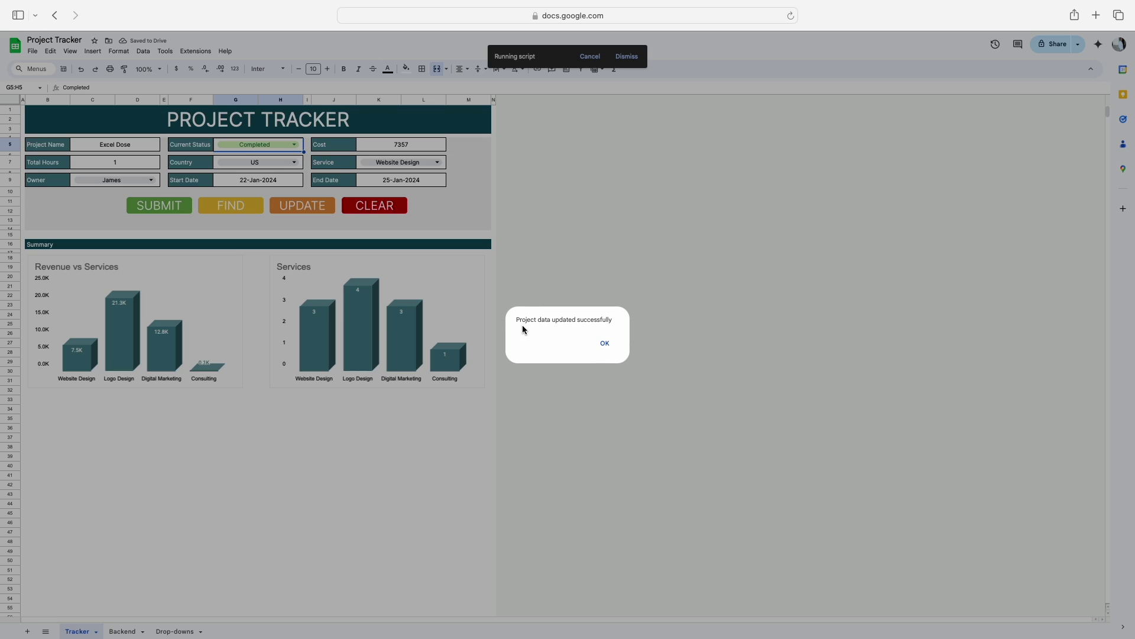
{"action": "left_click", "coordinate": [607, 345]}
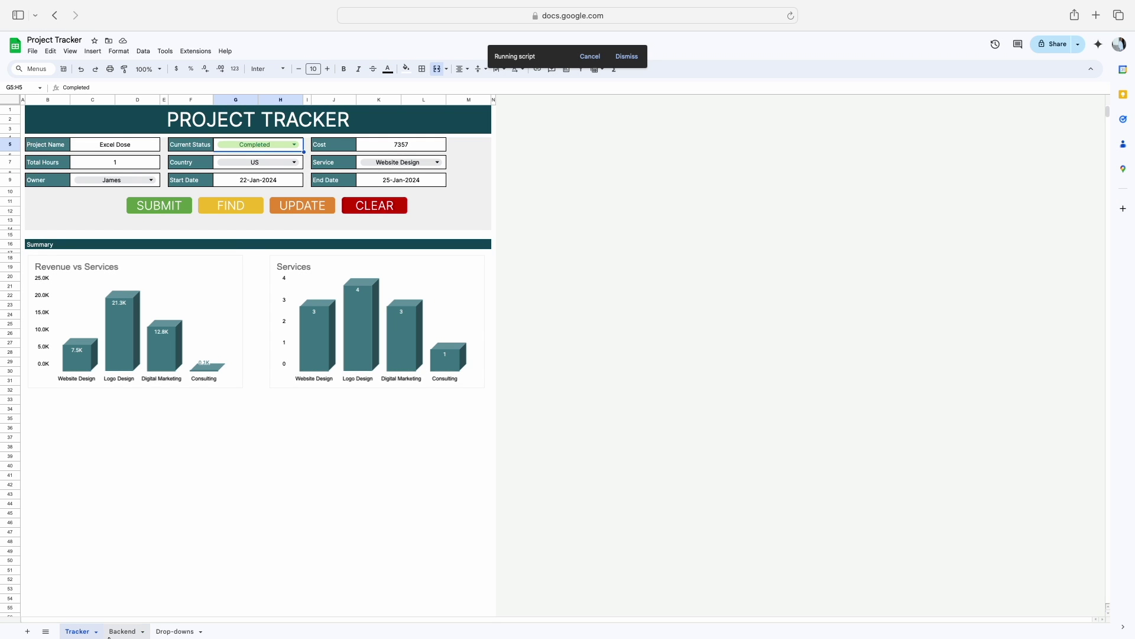
- Verify the Completed status in Backend cell D2, then return to the Tracker sheet
{"action": "left_click", "coordinate": [122, 631]}
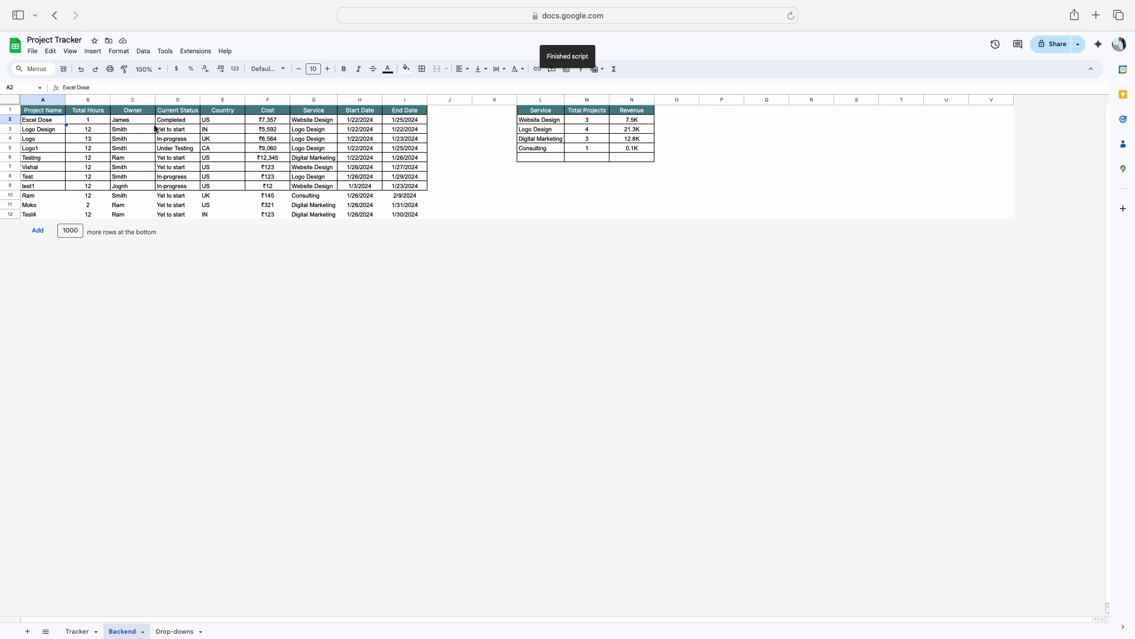
{"action": "left_click", "coordinate": [175, 123]}
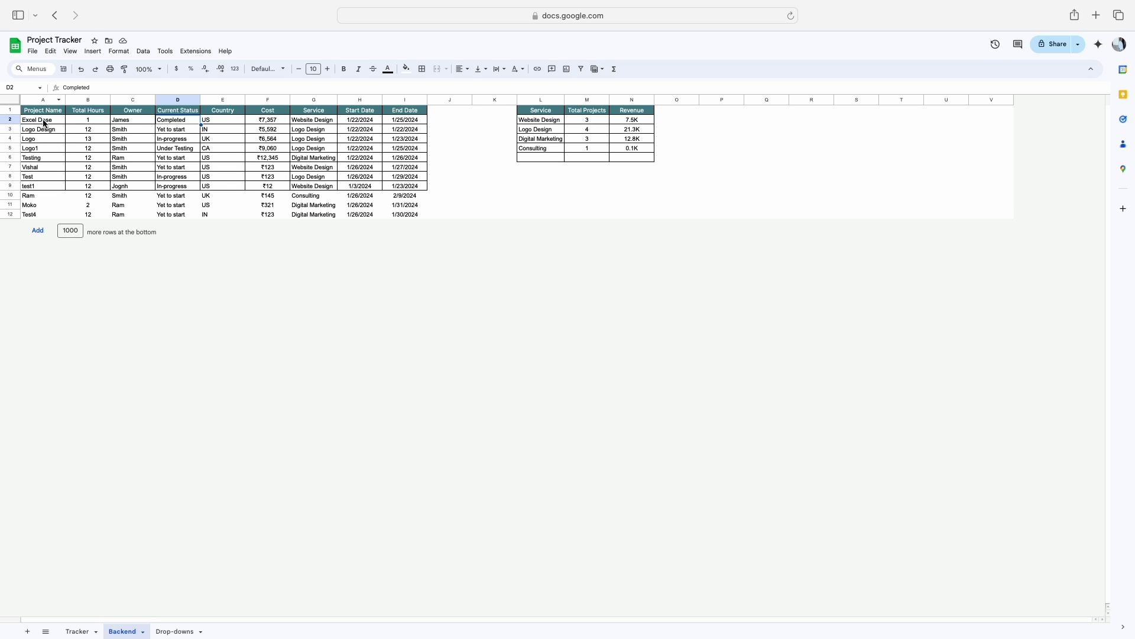
{"action": "key", "text": "alt+Up"}
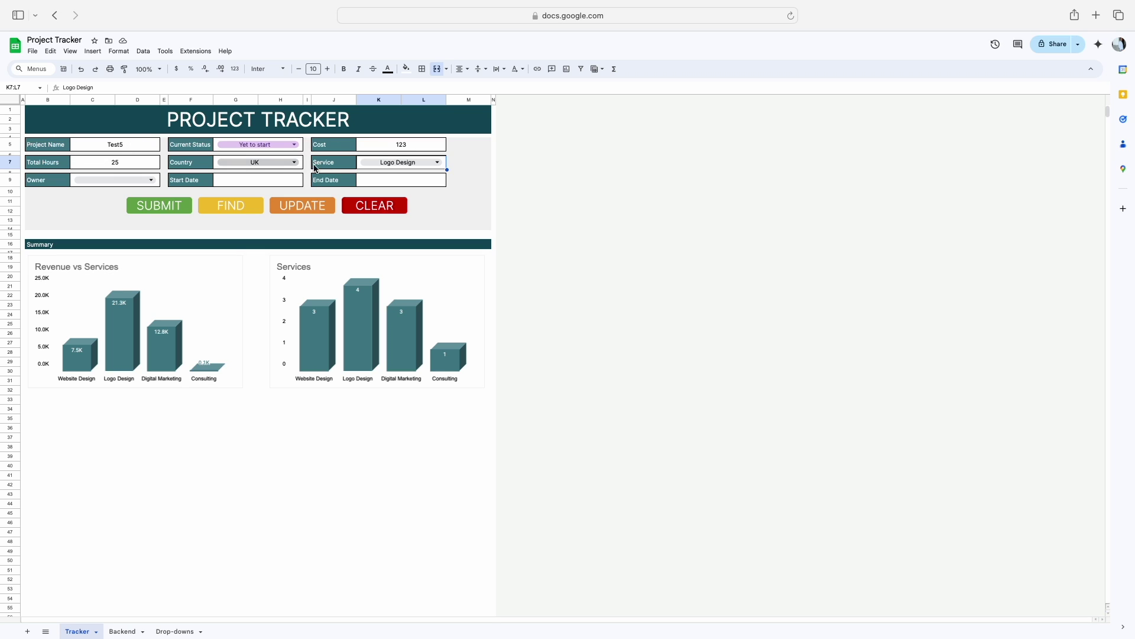
- Empty all Tracker form fields with the CLEAR button
{"action": "left_click", "coordinate": [375, 207]}
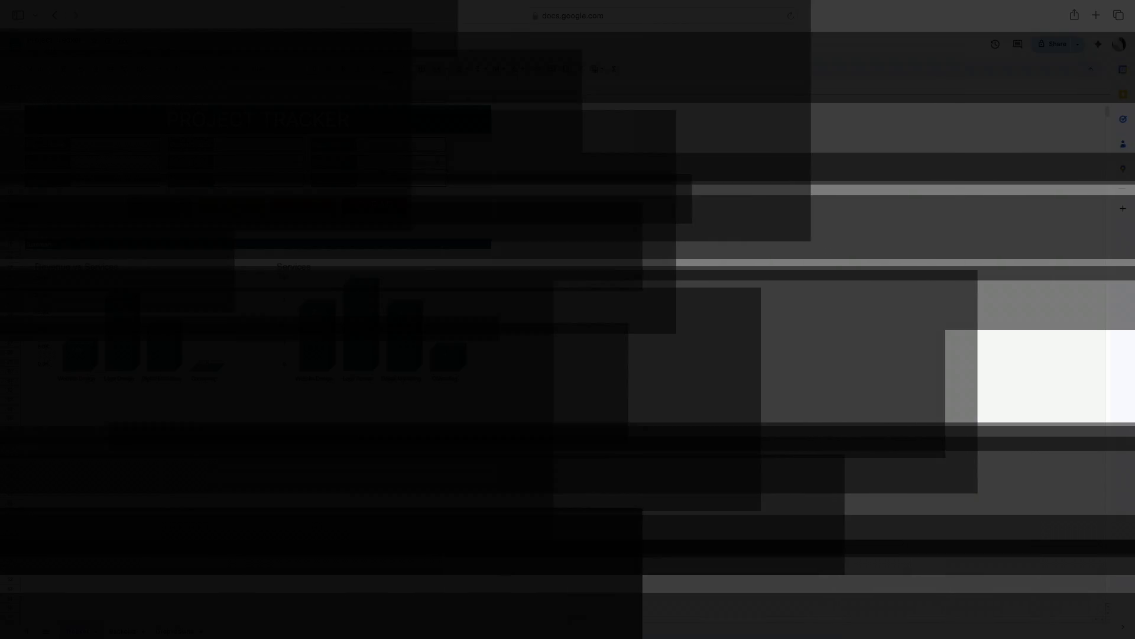
{"action": "left_click", "coordinate": [260, 124]}
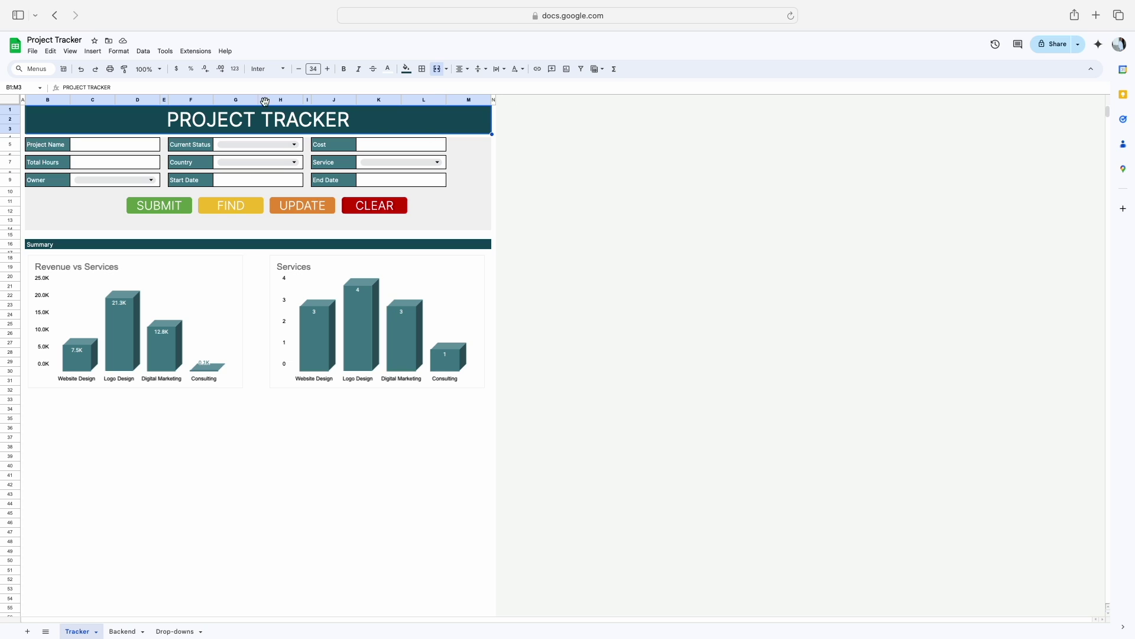
{"action": "left_click", "coordinate": [34, 52]}
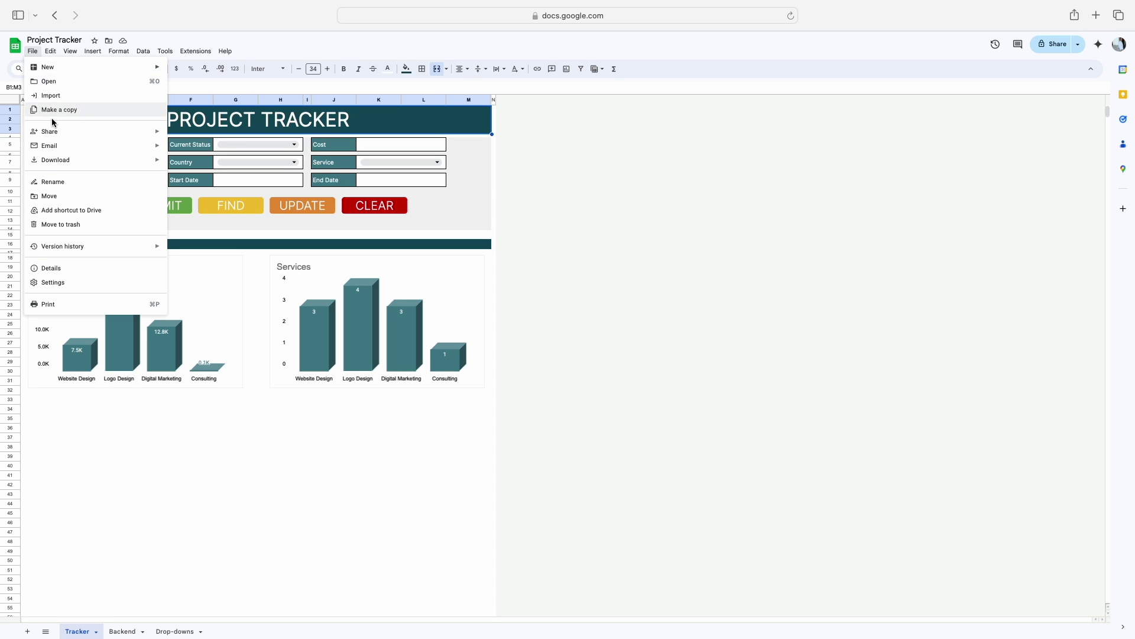
- Launch the spreadsheet's script editor via Extensions > Apps Script
{"action": "left_click", "coordinate": [300, 44]}
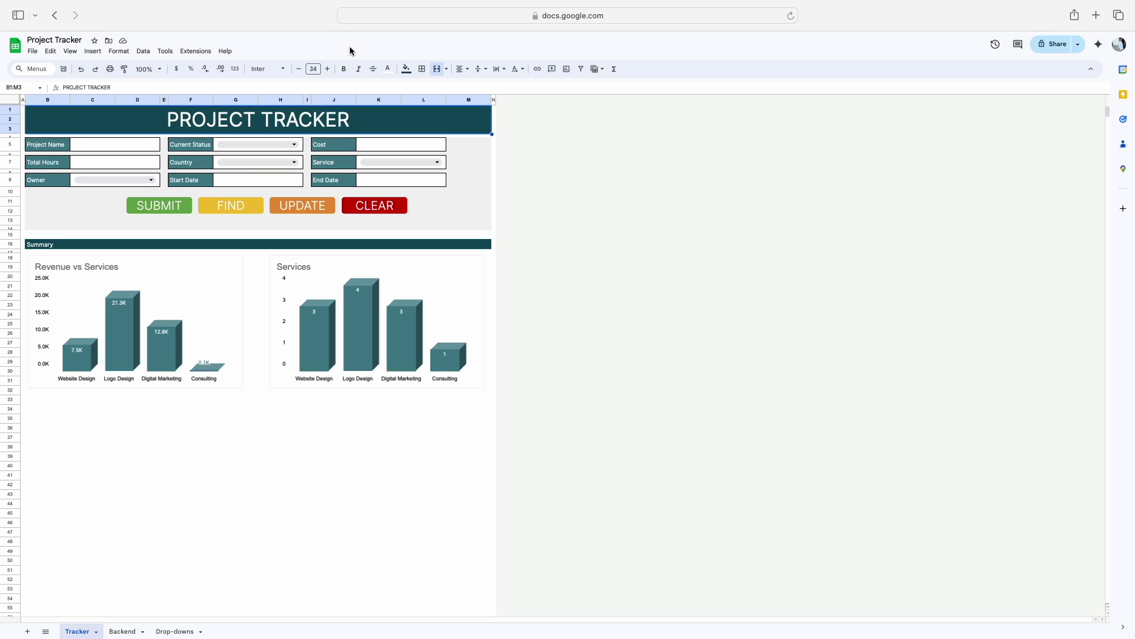
{"action": "left_click", "coordinate": [188, 54]}
{"action": "left_click", "coordinate": [207, 96]}
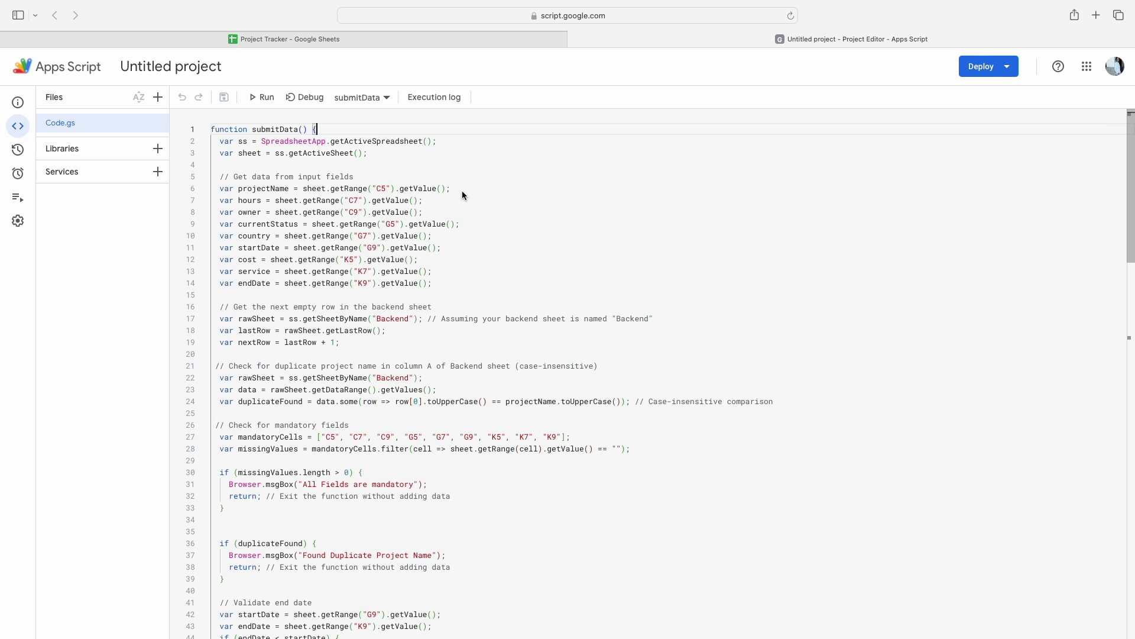
- Compare the script's C5 cell reference on line 6 with the Tracker form layout
{"action": "left_click", "coordinate": [333, 39]}
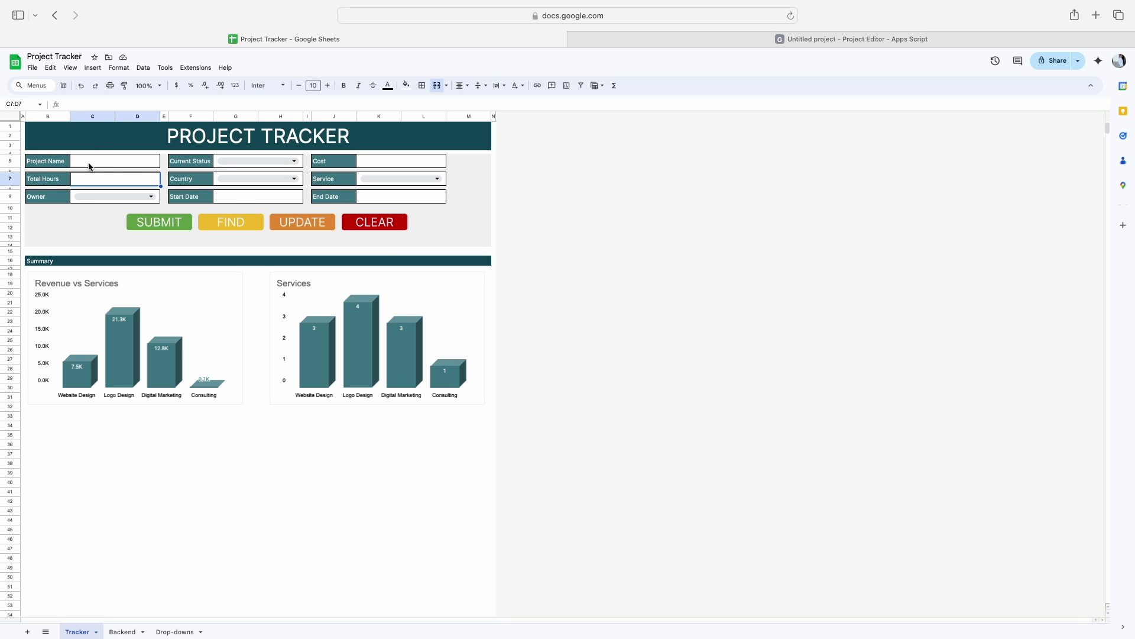
{"action": "left_click", "coordinate": [835, 37]}
{"action": "double_click", "coordinate": [382, 189]}
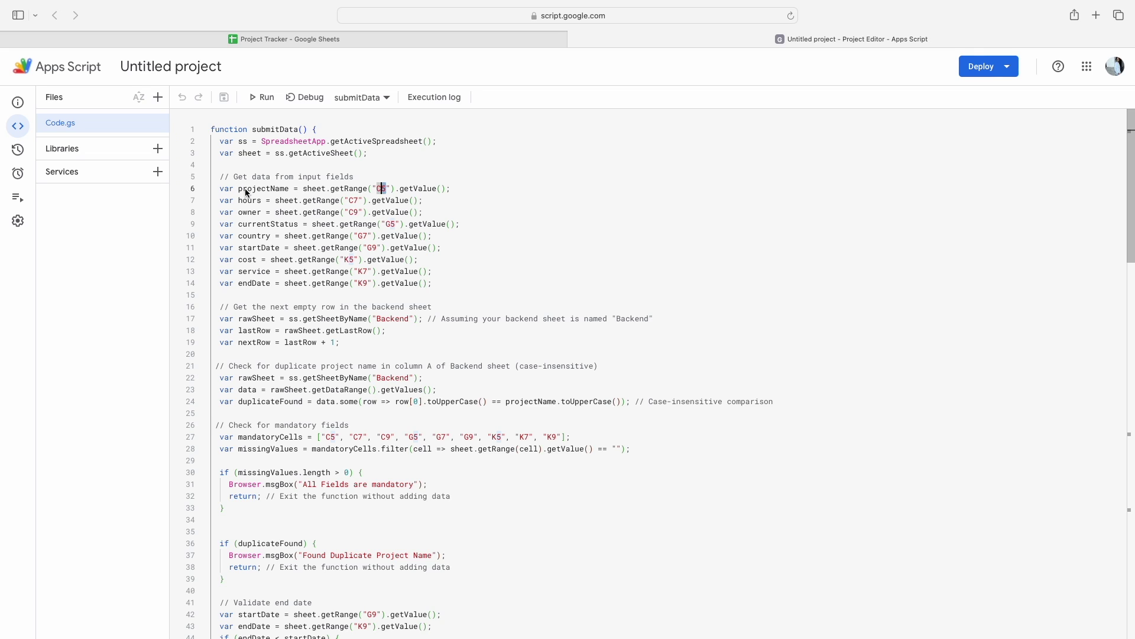
{"action": "left_click", "coordinate": [233, 41]}
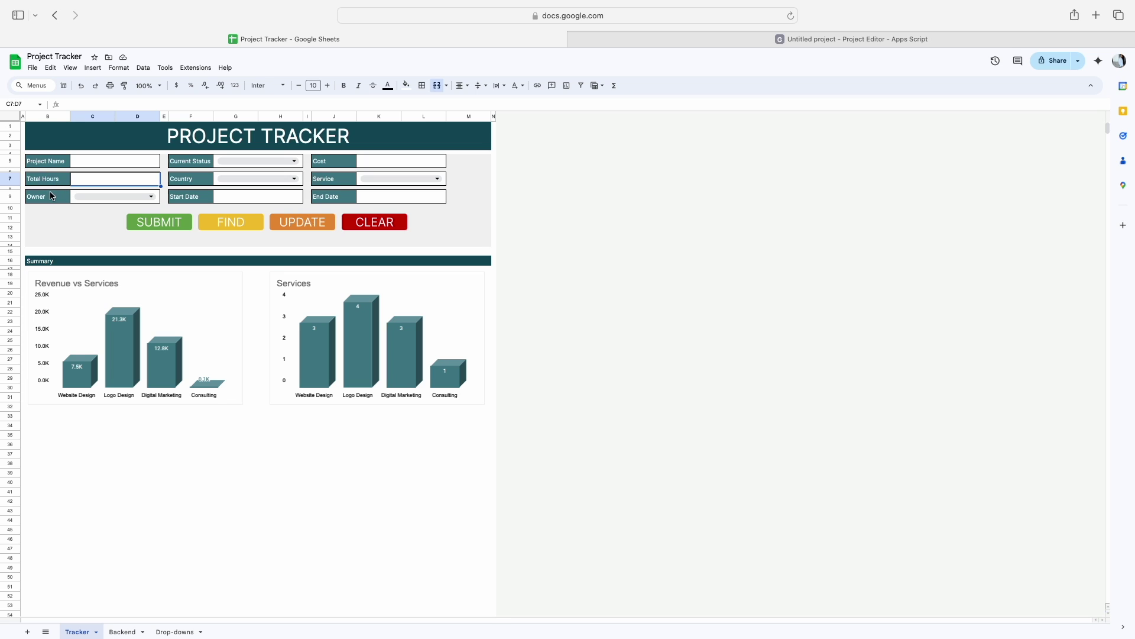
{"action": "left_click", "coordinate": [712, 37]}
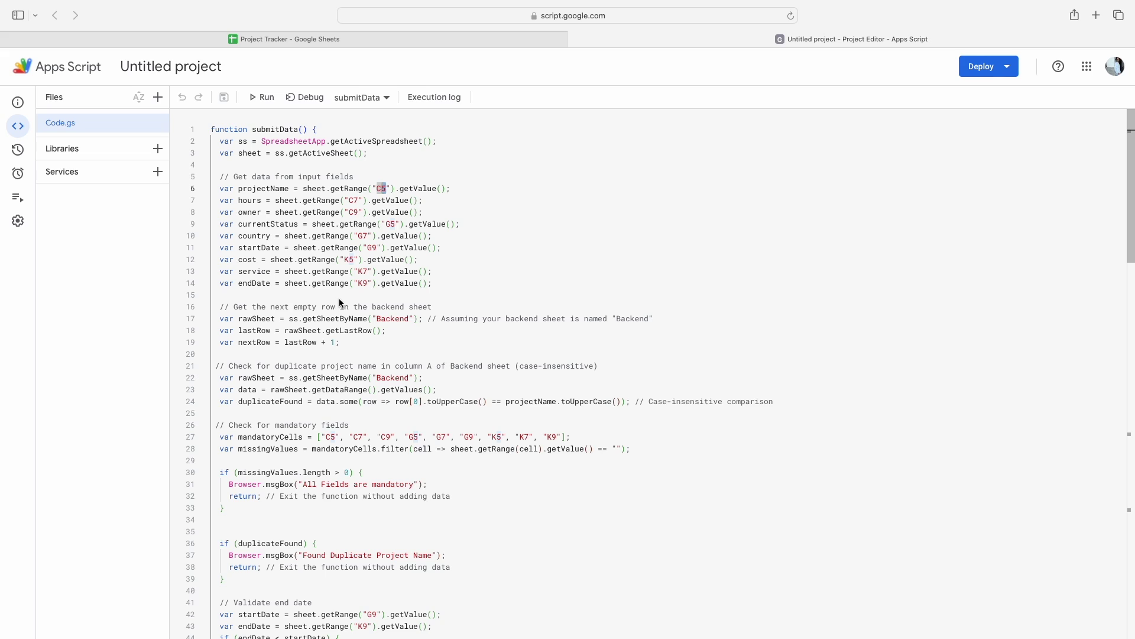
- Compare the 'Backend' sheet name on line 17 with the spreadsheet's Backend sheet
{"action": "left_click", "coordinate": [387, 319]}
{"action": "double_click", "coordinate": [387, 320]}
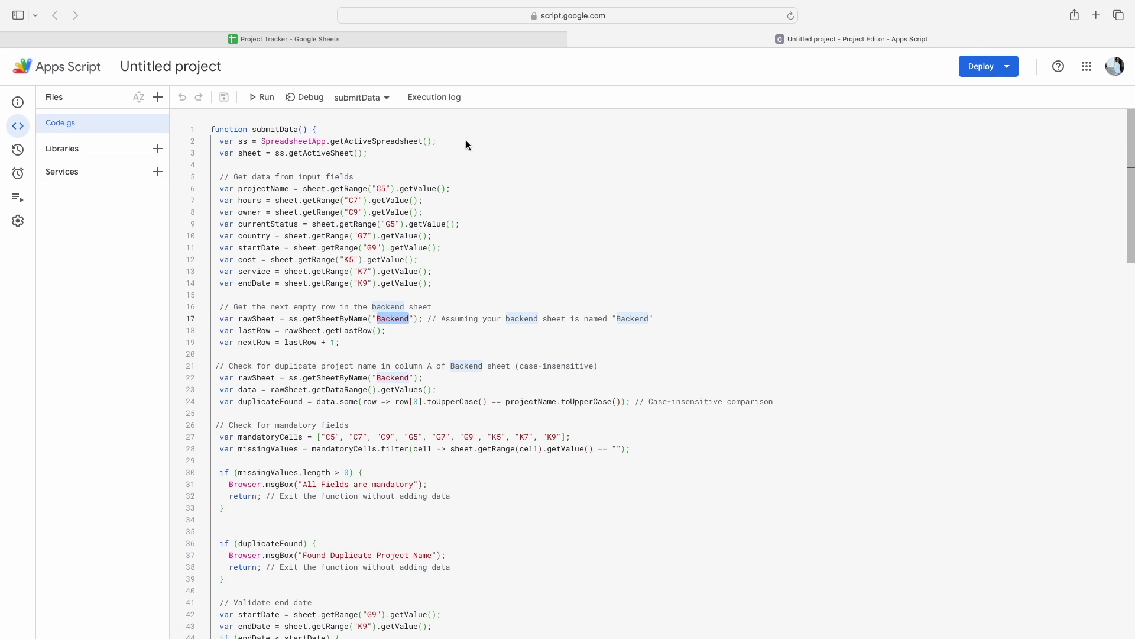
{"action": "left_click", "coordinate": [392, 39]}
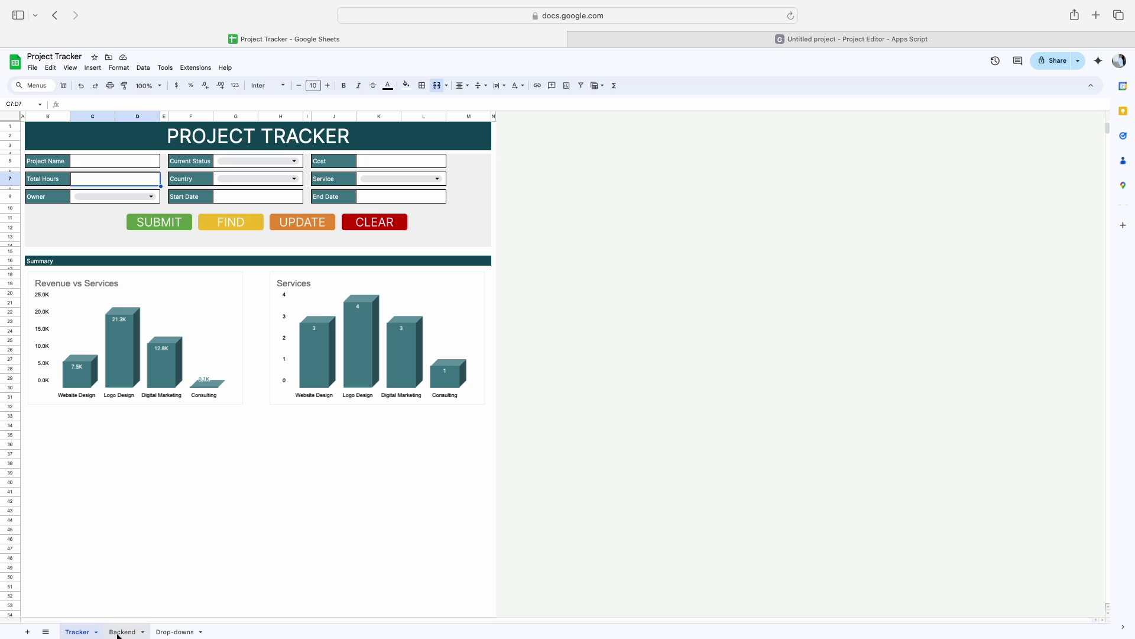
{"action": "left_click", "coordinate": [821, 38]}
- Highlight the 'All Fields are mandatory' and duplicate-name msgBox warnings in the validation code
{"action": "scroll", "coordinate": [345, 325], "scroll_direction": "down", "scroll_amount": 3}
{"action": "left_click", "coordinate": [345, 324]}
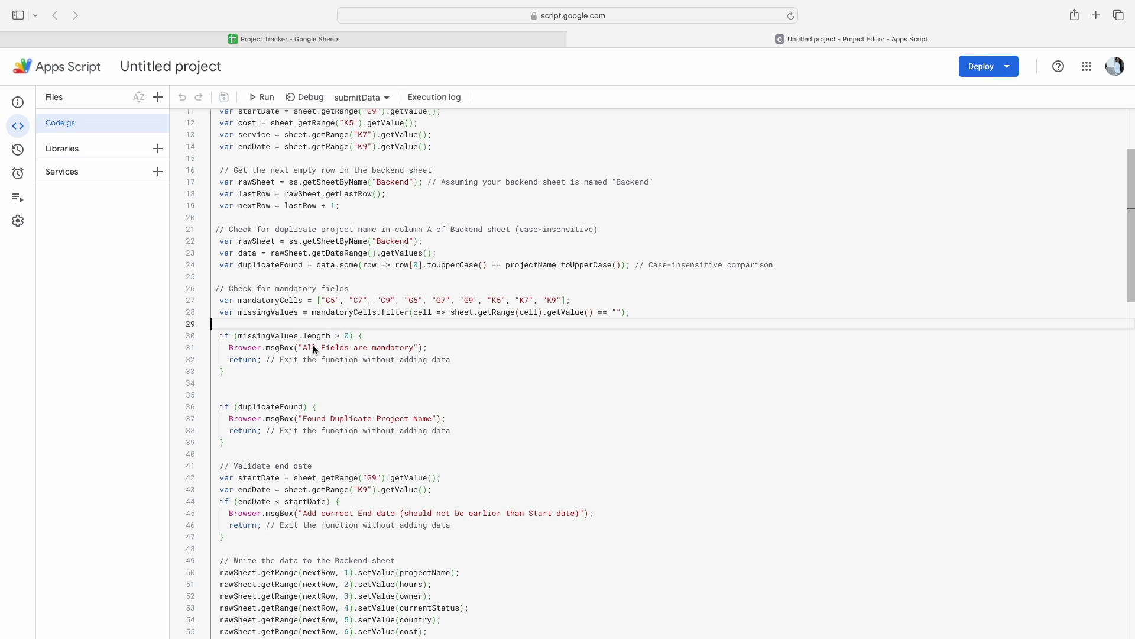
{"action": "left_click", "coordinate": [303, 349]}
{"action": "left_click_drag", "start_coordinate": [305, 348], "coordinate": [414, 349]}
{"action": "left_click_drag", "start_coordinate": [312, 419], "coordinate": [270, 424]}
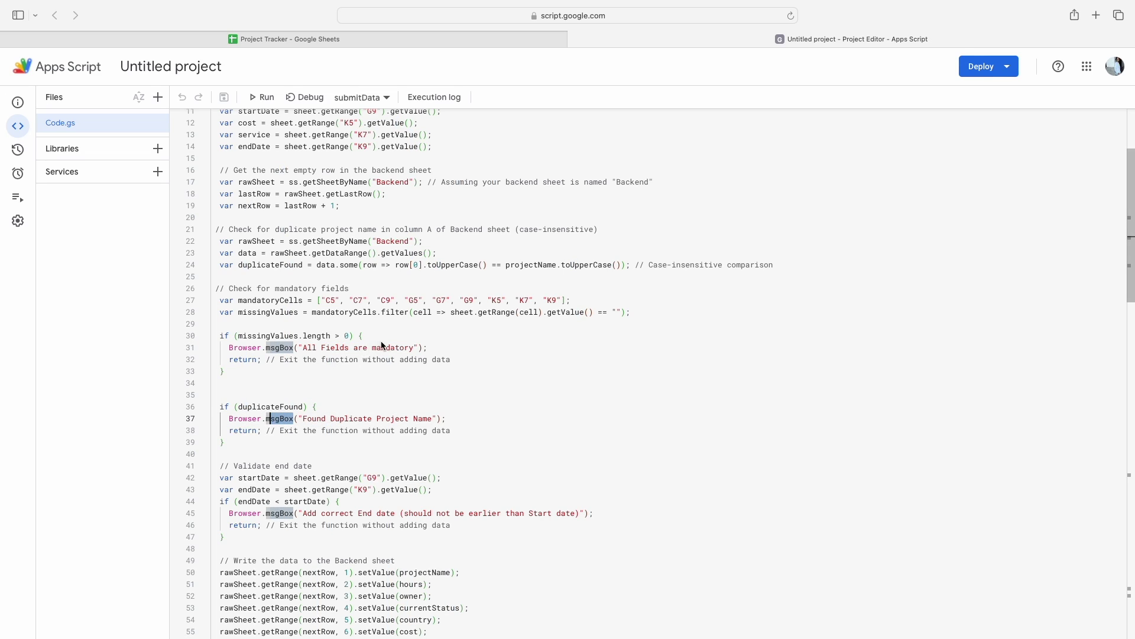